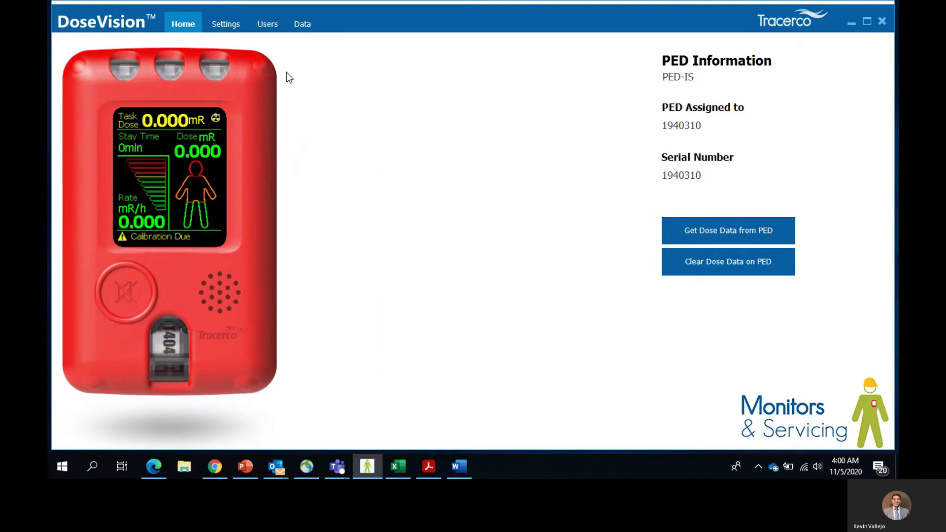
# - Open the Settings page, which has 2 dose alarms at 100 and 200 mRem with Intelligent Logging
pyautogui.click(222, 27)
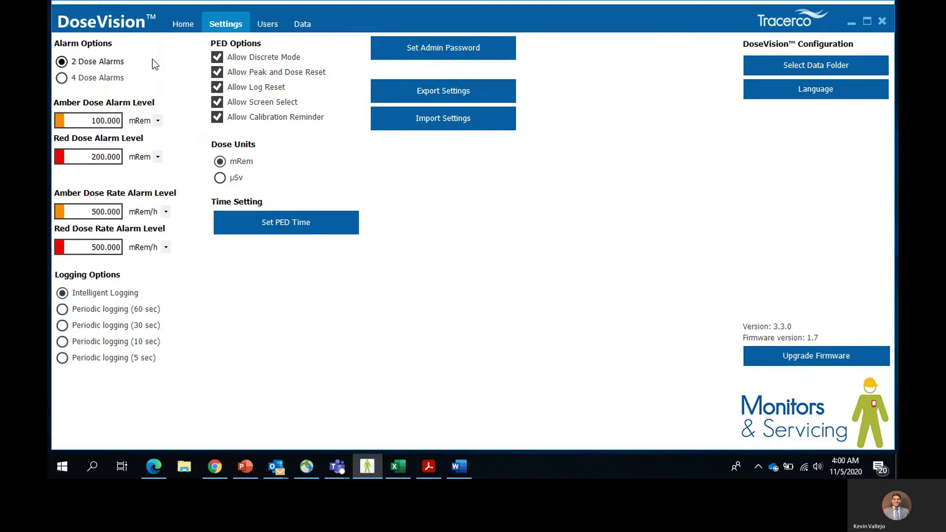
# - Preview four dose alarm levels with Yellow and Crimson, then return to two alarms
pyautogui.click(111, 82)
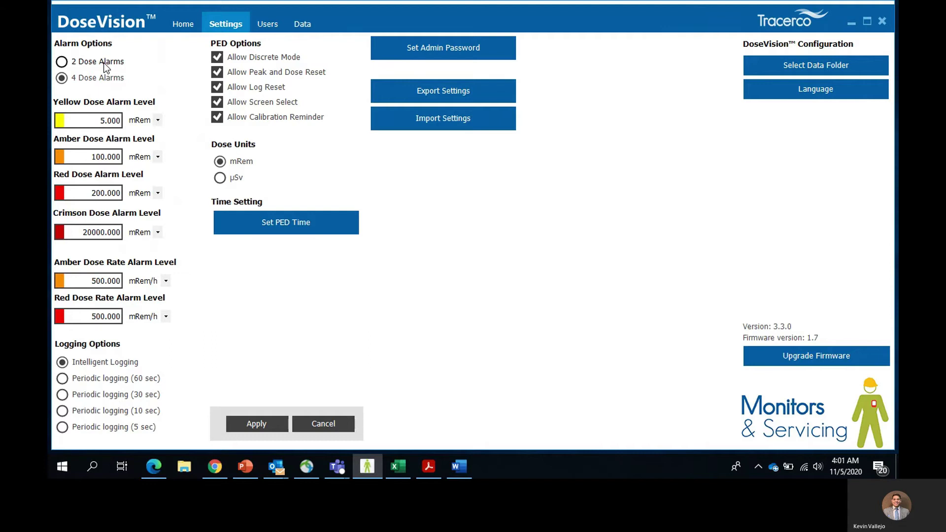
pyautogui.click(103, 63)
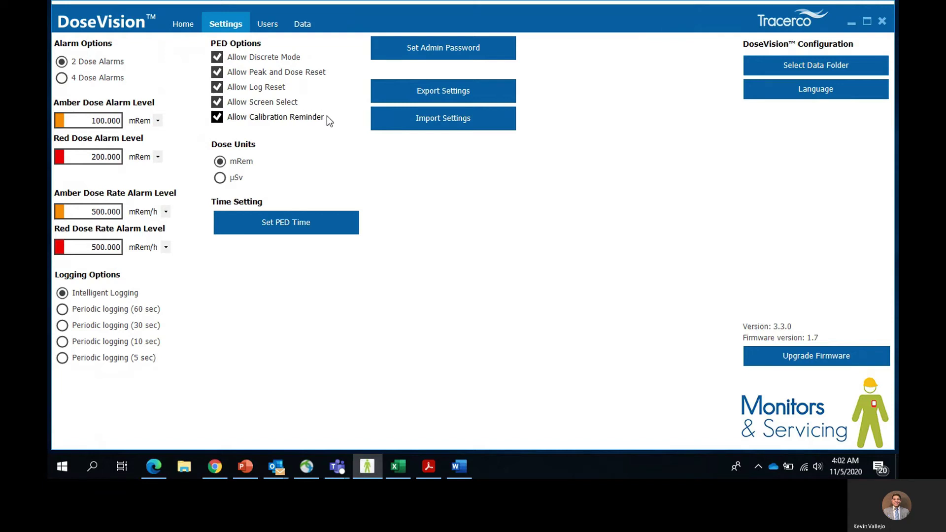
# - Disallow log reset, peak and dose reset, and discrete mode on the PED, and apply
pyautogui.click(257, 87)
pyautogui.click(256, 74)
pyautogui.click(262, 58)
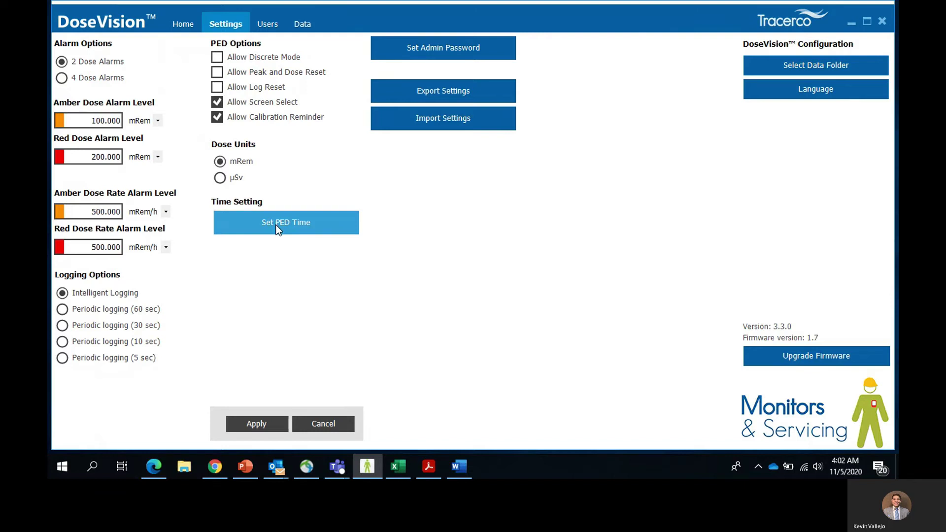
pyautogui.click(257, 423)
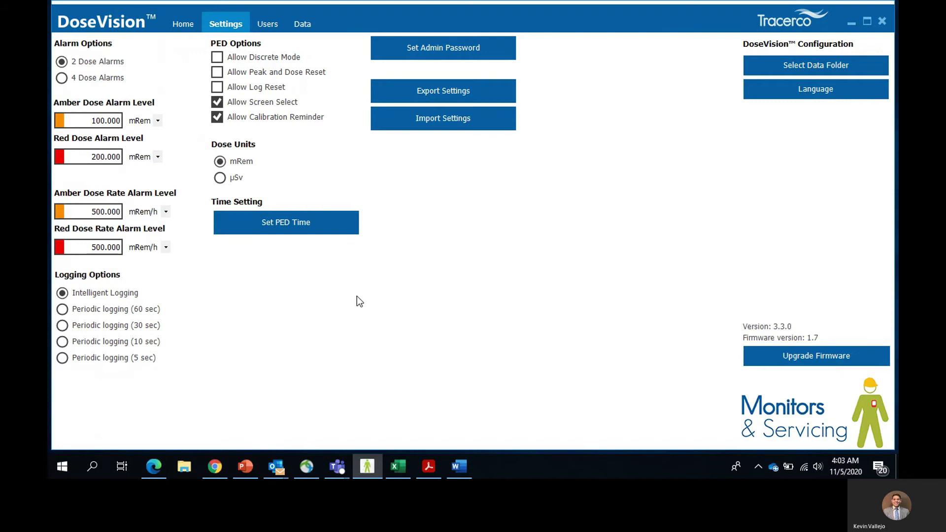
# - Export the current settings as a profile named Demo
pyautogui.click(484, 91)
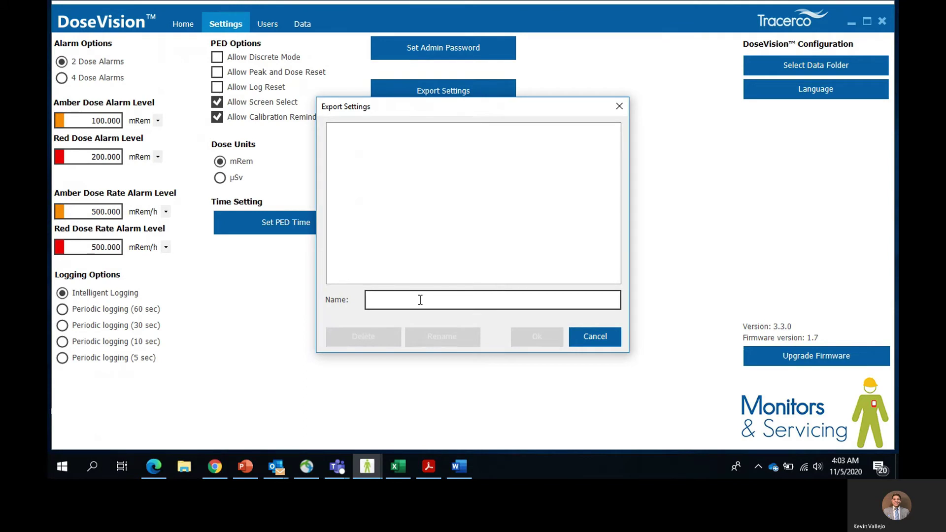
pyautogui.write('Demo')
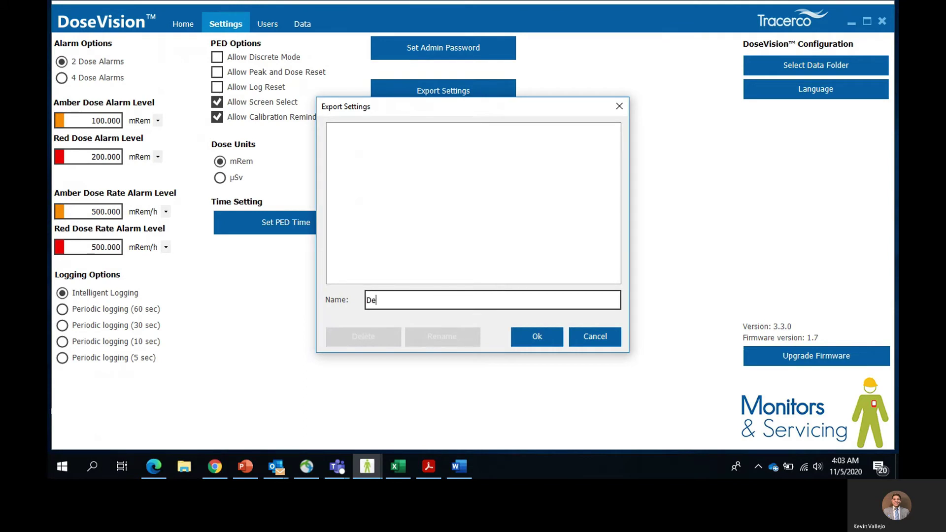
pyautogui.click(533, 341)
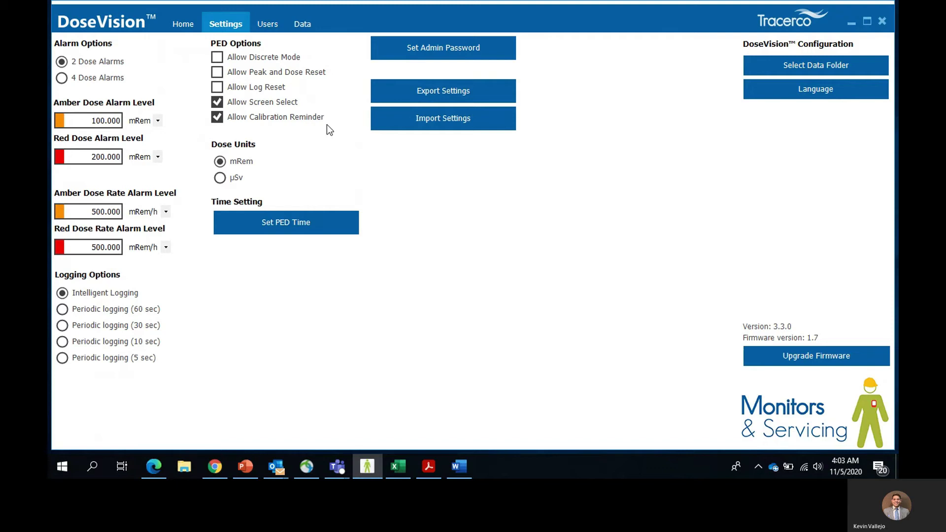
# - Re-allow log and peak/dose reset, switch to four alarms, and log every 60 seconds
pyautogui.click(256, 87)
pyautogui.click(255, 73)
pyautogui.click(102, 78)
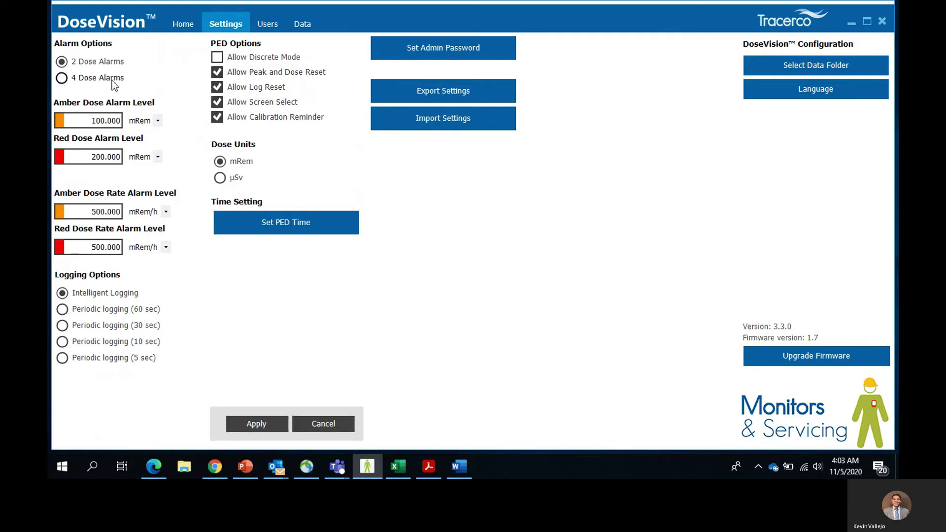
pyautogui.click(133, 379)
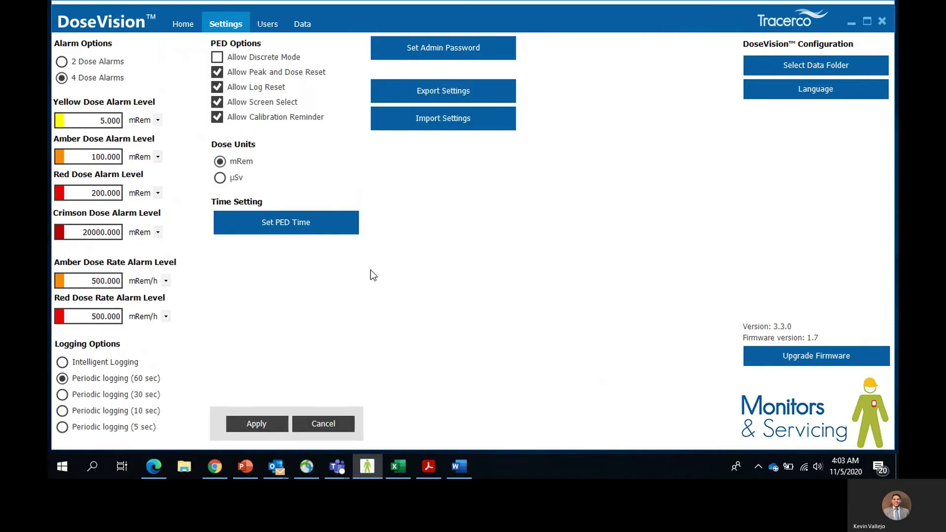
# - Import the Demo profile to restore the saved settings
pyautogui.click(460, 129)
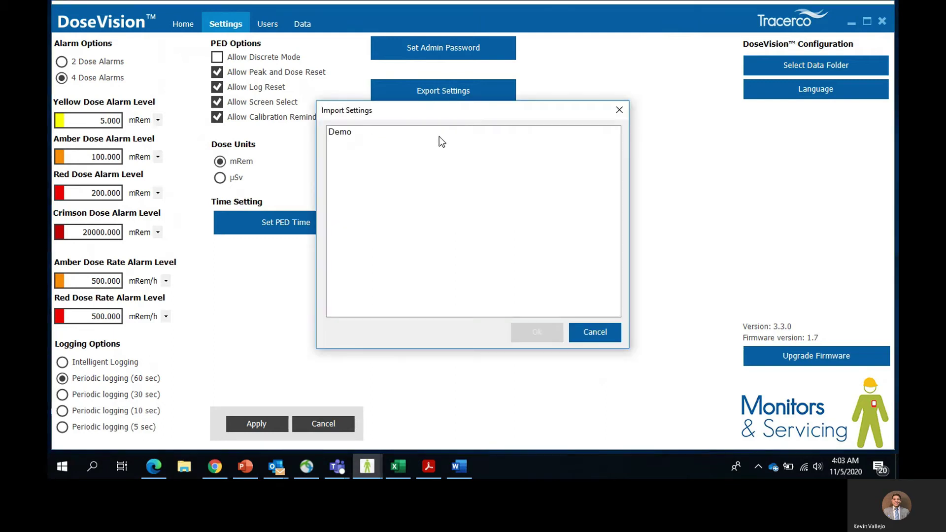
pyautogui.click(439, 136)
pyautogui.click(543, 338)
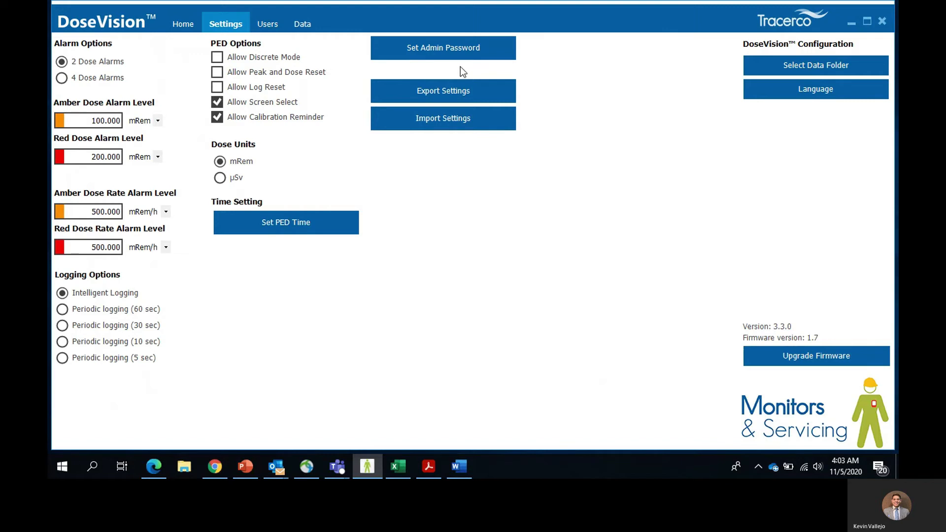
# - Set an admin password for the PED
pyautogui.click(435, 53)
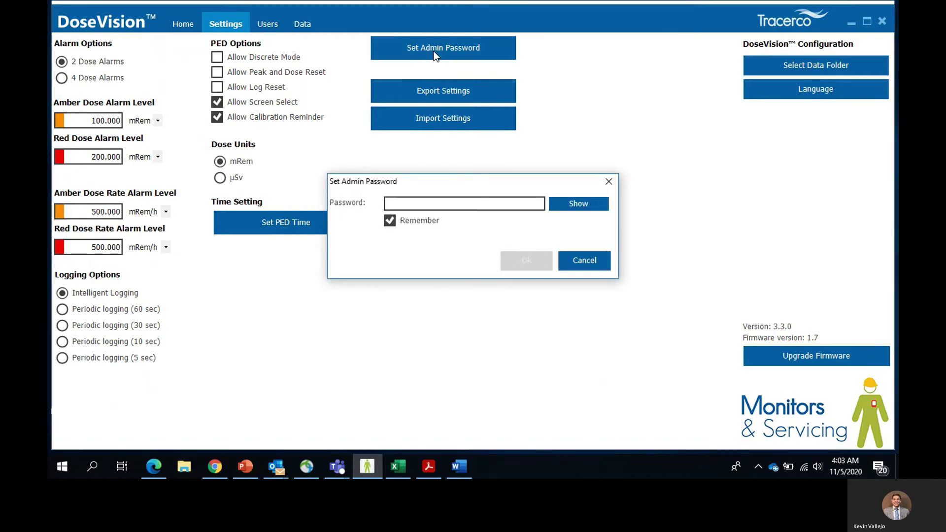
pyautogui.write('••••')
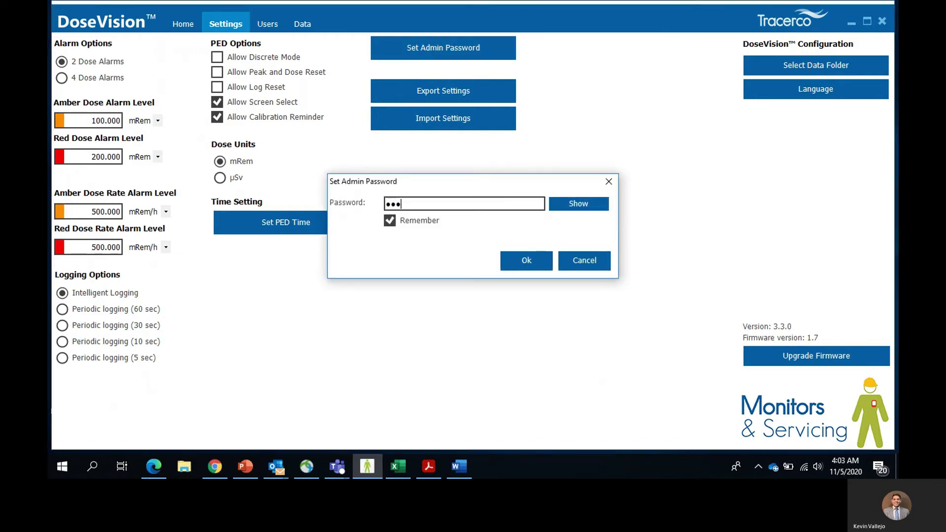
pyautogui.click(534, 259)
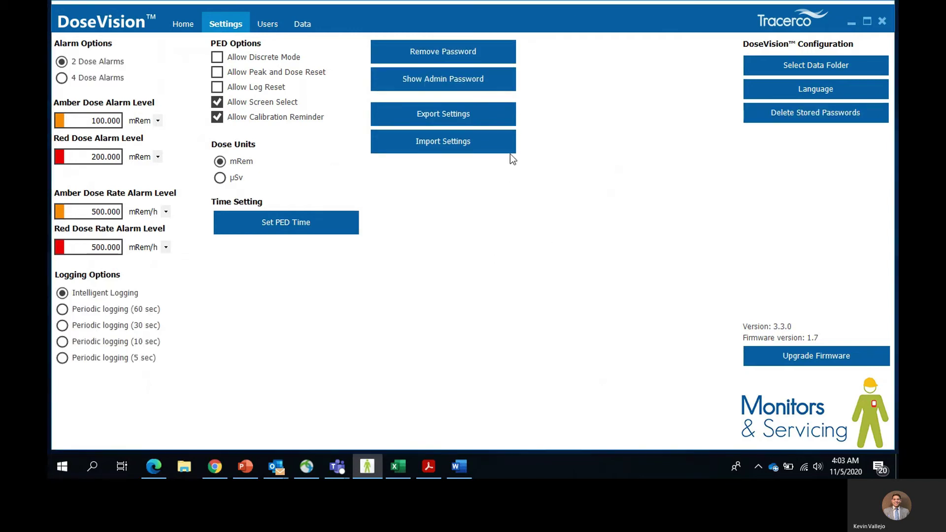
# - Reveal the stored admin password, then dismiss the message
pyautogui.click(432, 86)
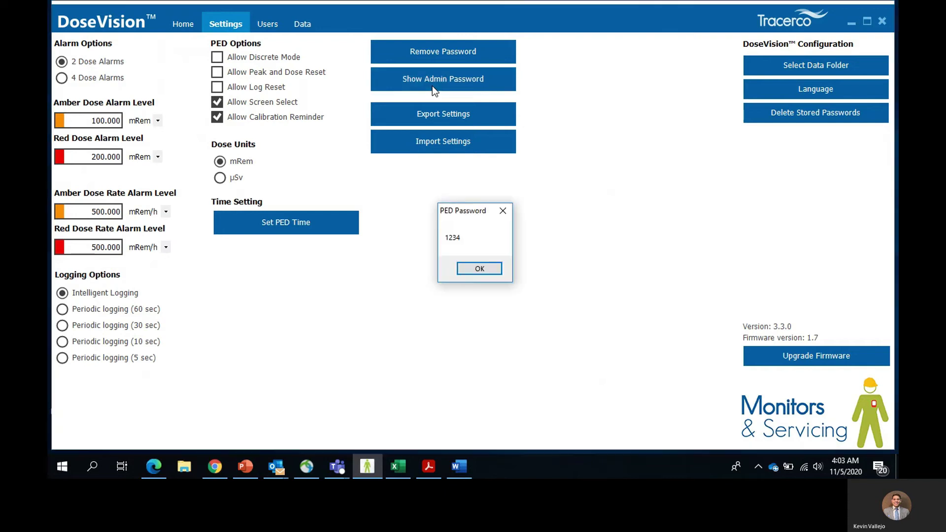
pyautogui.click(479, 270)
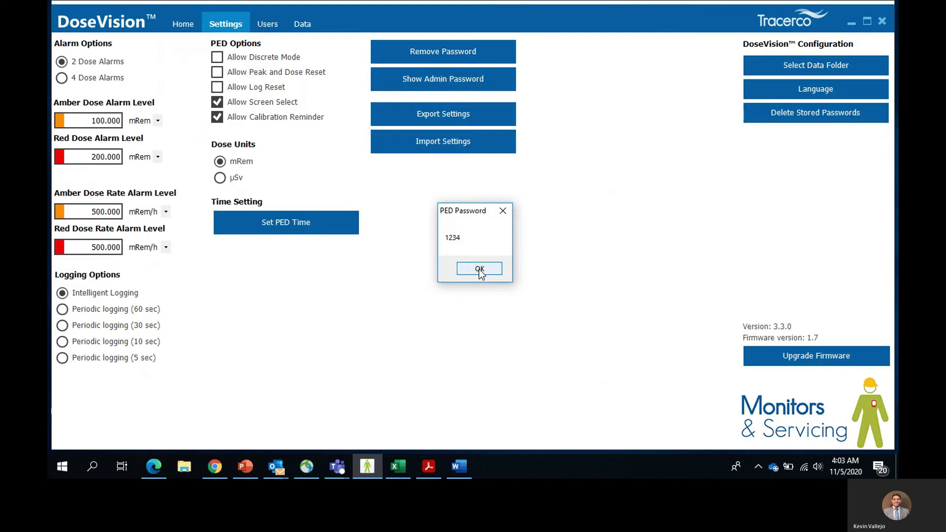
pyautogui.click(479, 270)
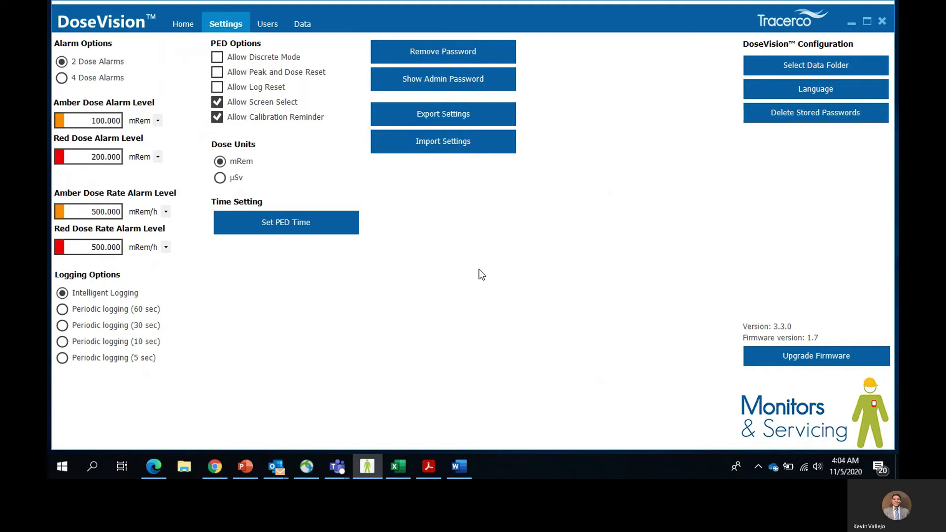
# - Open the Users list and look through existing users, including the BBC Top Gear entry
pyautogui.click(273, 31)
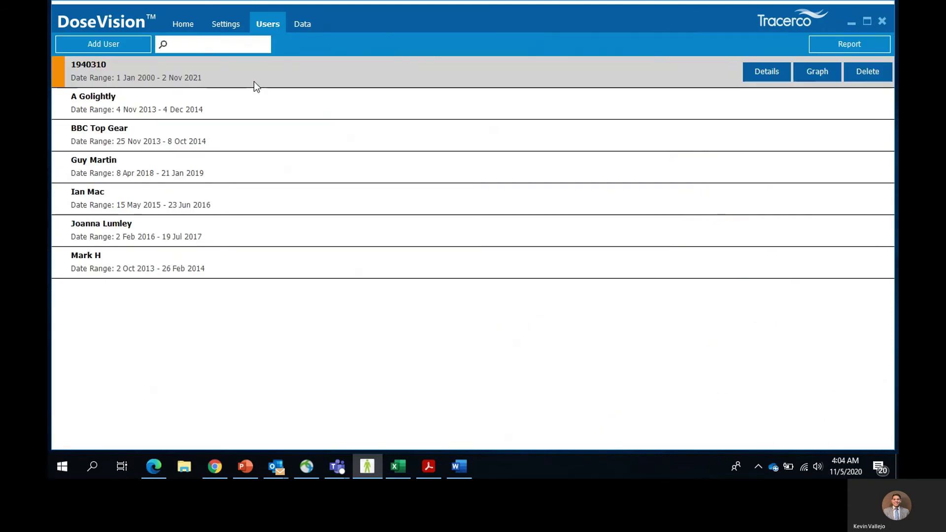
pyautogui.click(251, 105)
pyautogui.click(240, 134)
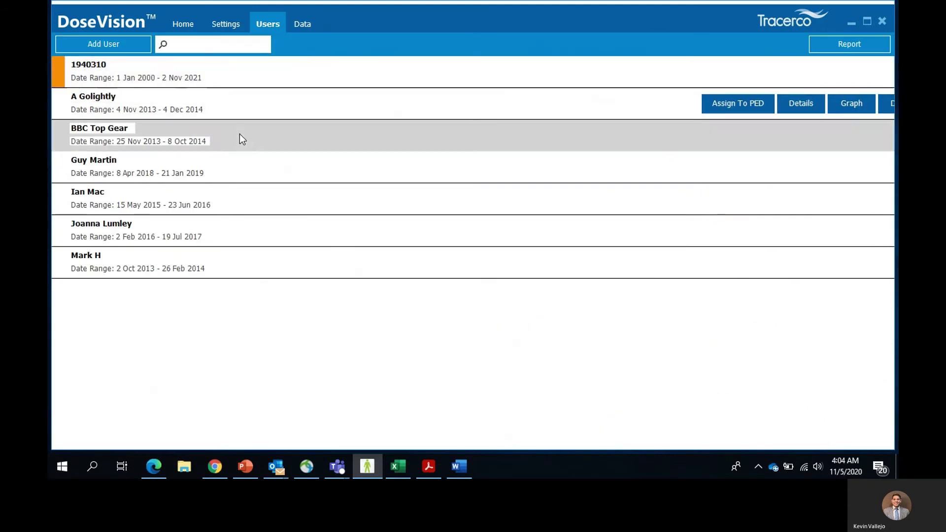
pyautogui.click(235, 165)
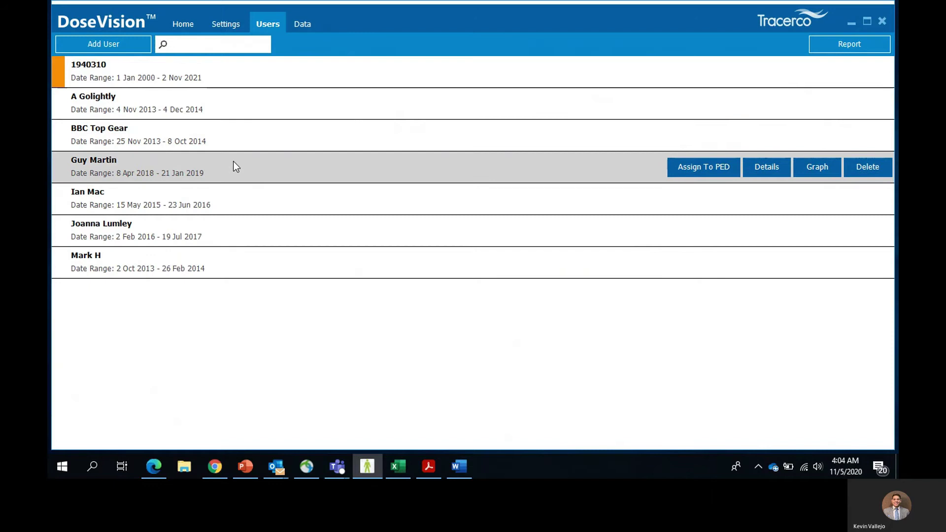
# - Add a new user under the person's short name
pyautogui.click(93, 44)
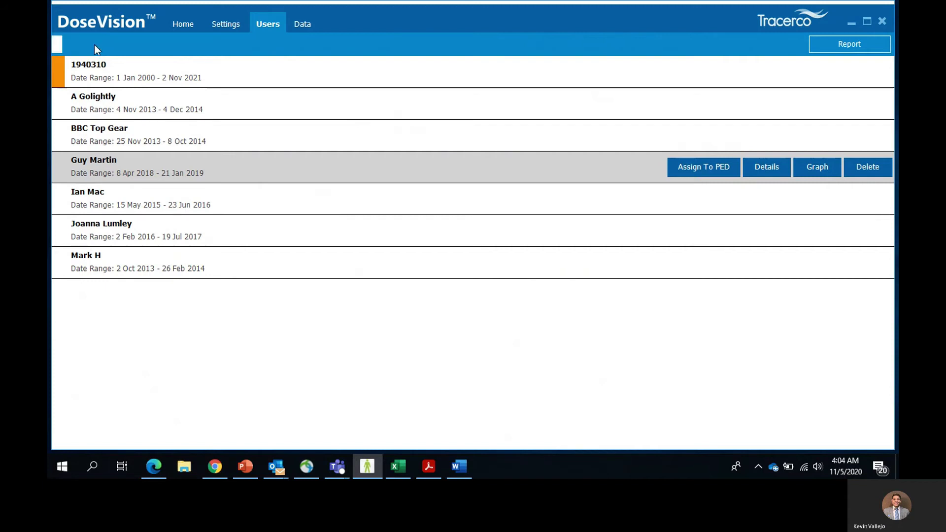
pyautogui.click(96, 44)
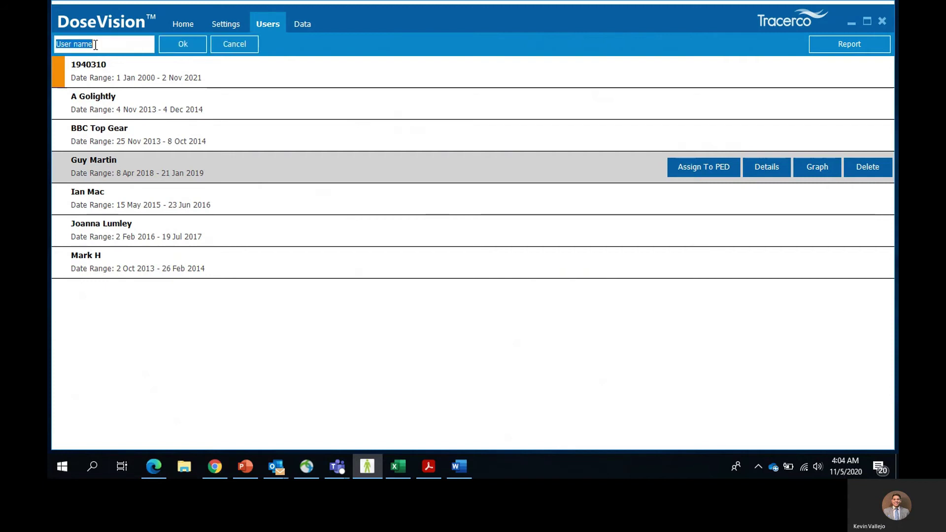
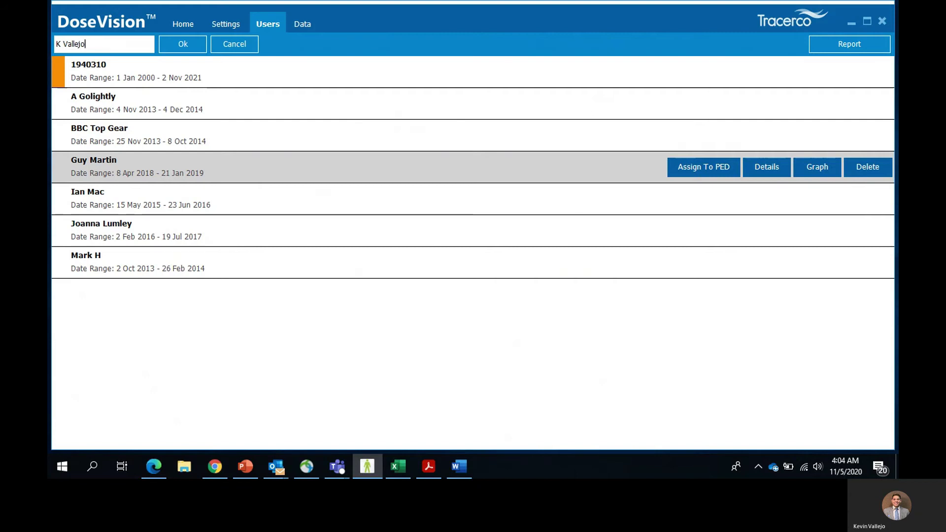
pyautogui.click(184, 45)
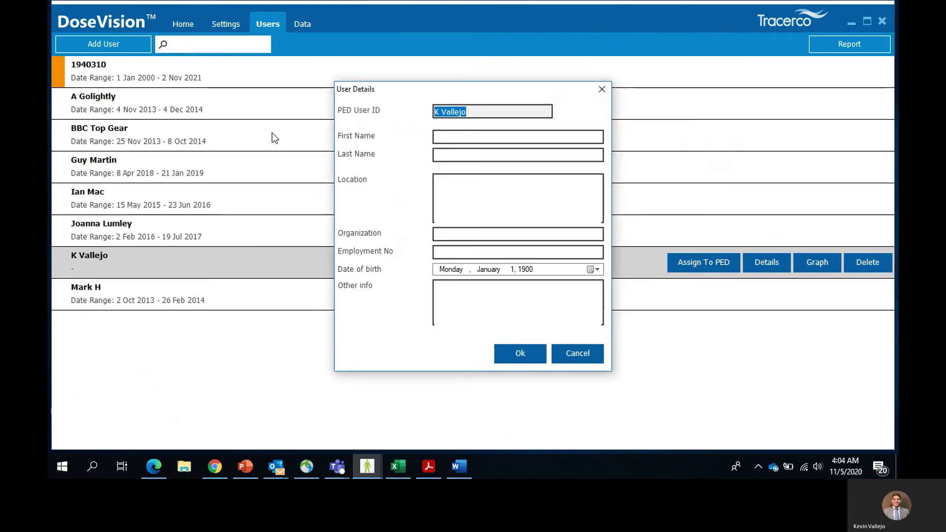
# - Enter the user's name, location, organization Tracerco and employment number, then assign them to the PED
pyautogui.click(475, 138)
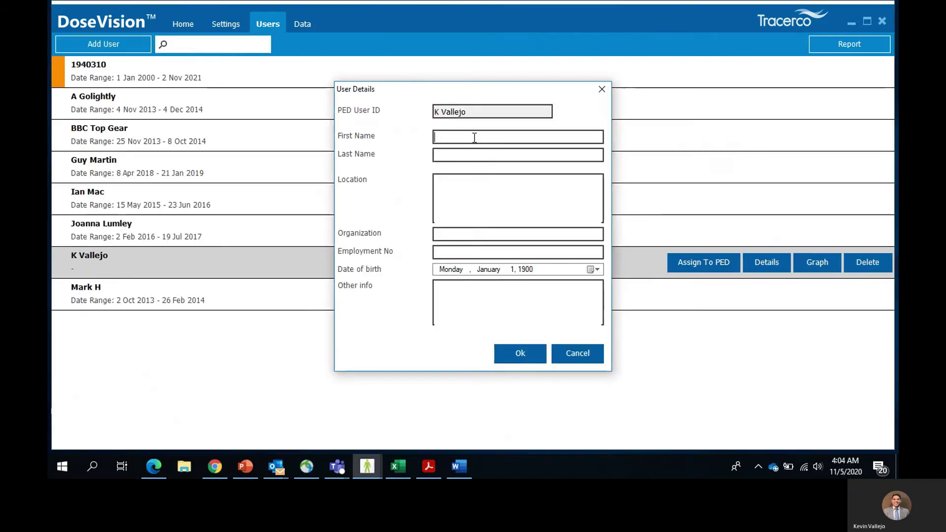
pyautogui.press('Tab')
pyautogui.press('Tab')
pyautogui.write('Houston')
pyautogui.press('Tab')
pyautogui.write('Tracerco')
pyautogui.press('Tab')
pyautogui.write('12345')
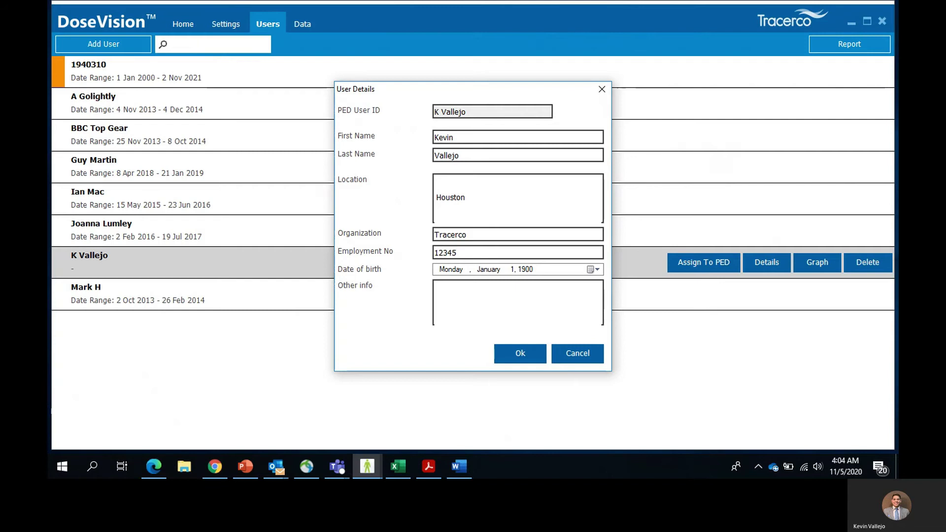
pyautogui.click(522, 352)
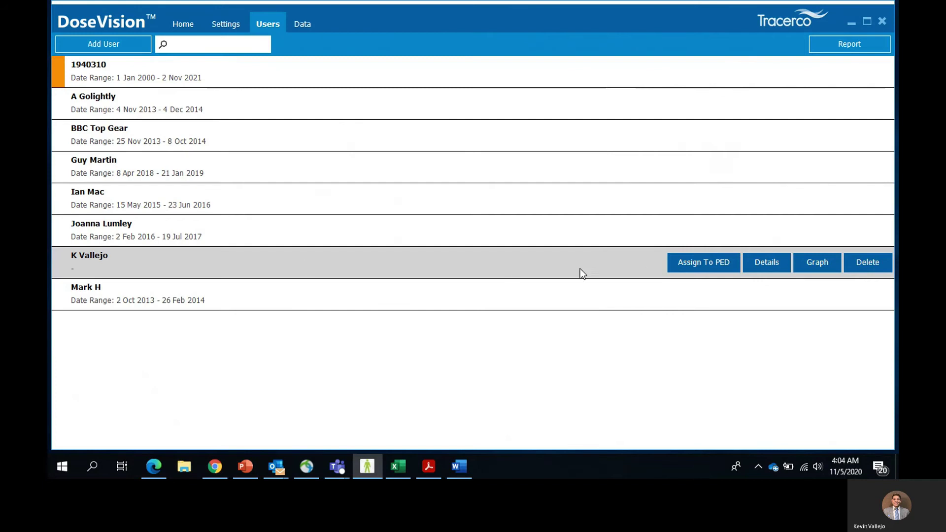
pyautogui.click(683, 263)
pyautogui.click(480, 291)
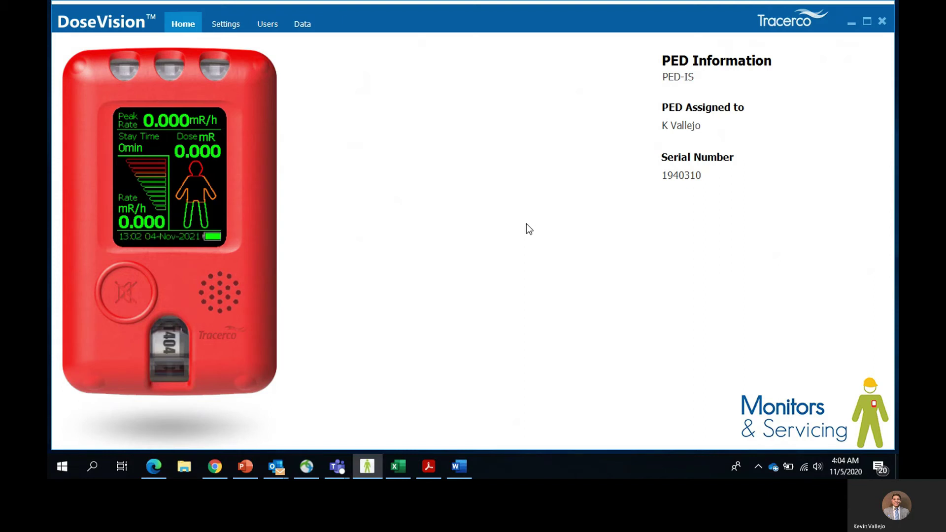
# - Delete the PED's former user along with all their dose data
pyautogui.click(268, 26)
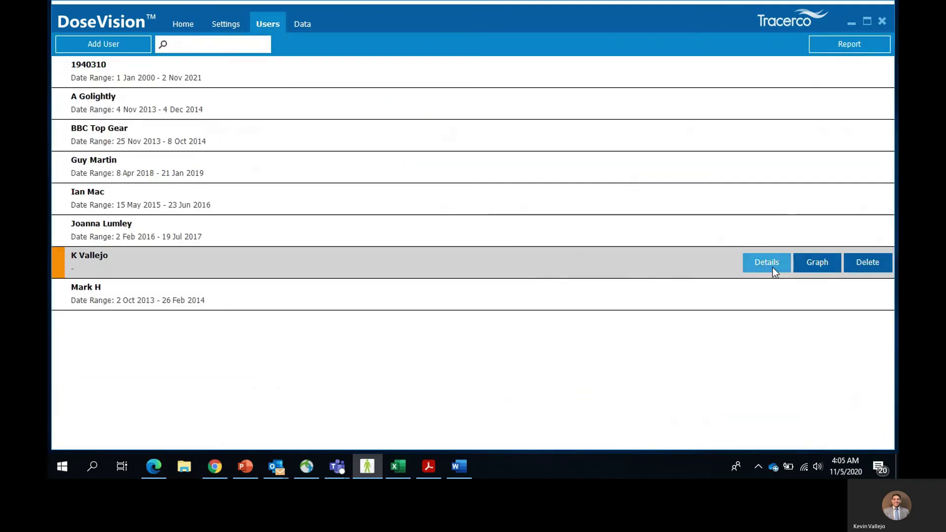
pyautogui.click(871, 263)
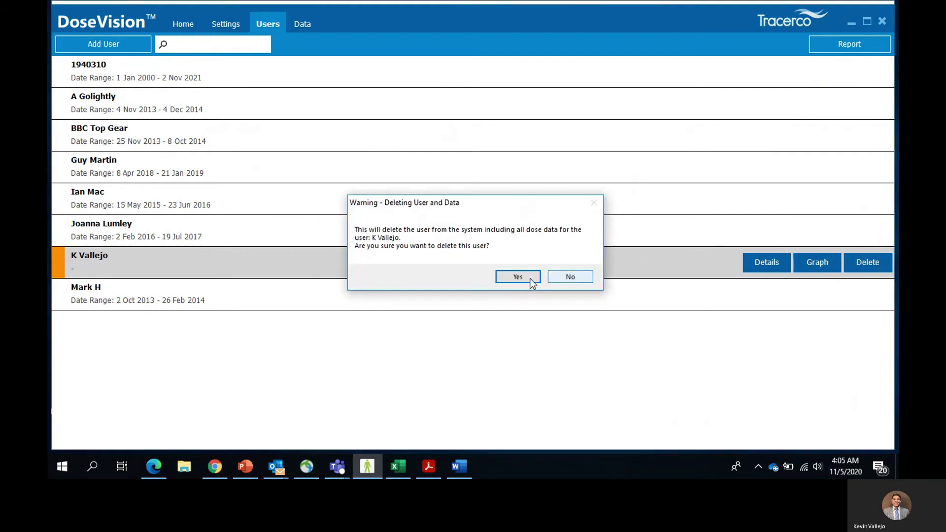
pyautogui.click(520, 277)
# - Assign the serial-number user to the PED and show their dose graph
pyautogui.click(703, 74)
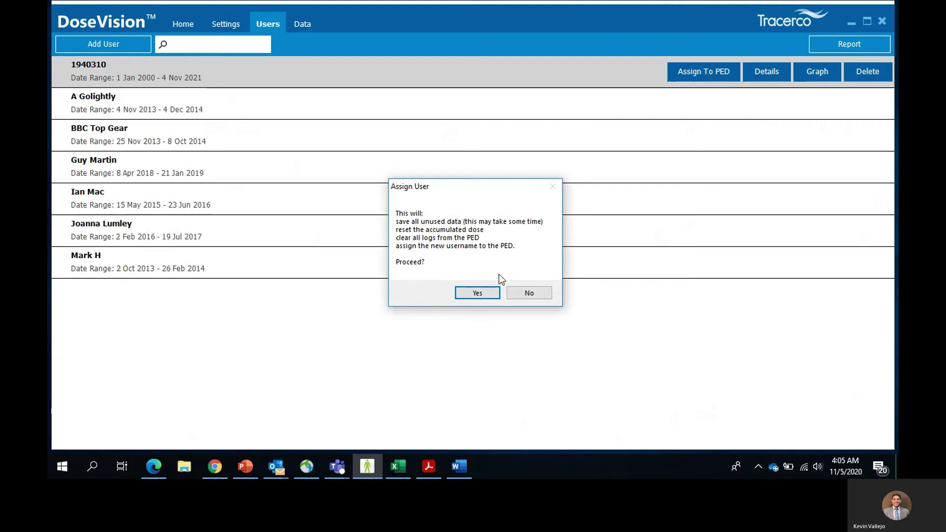
pyautogui.click(481, 292)
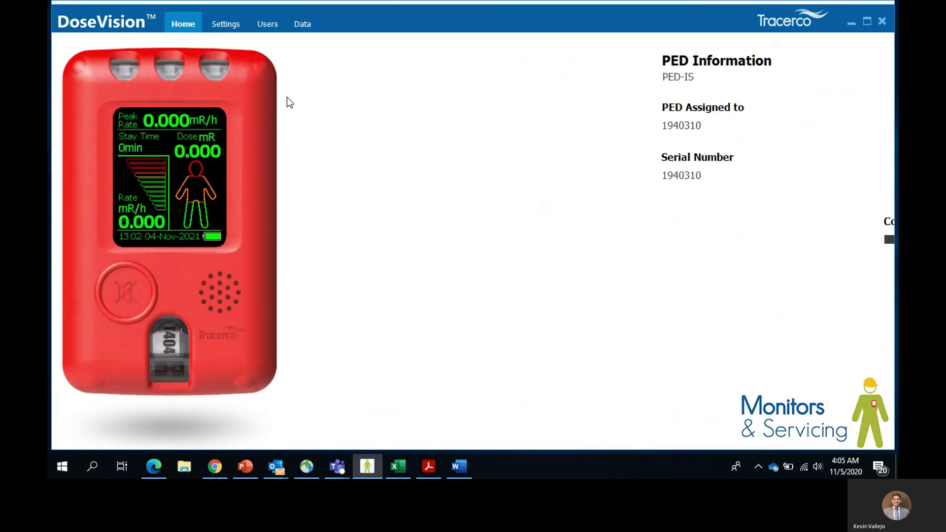
pyautogui.click(264, 25)
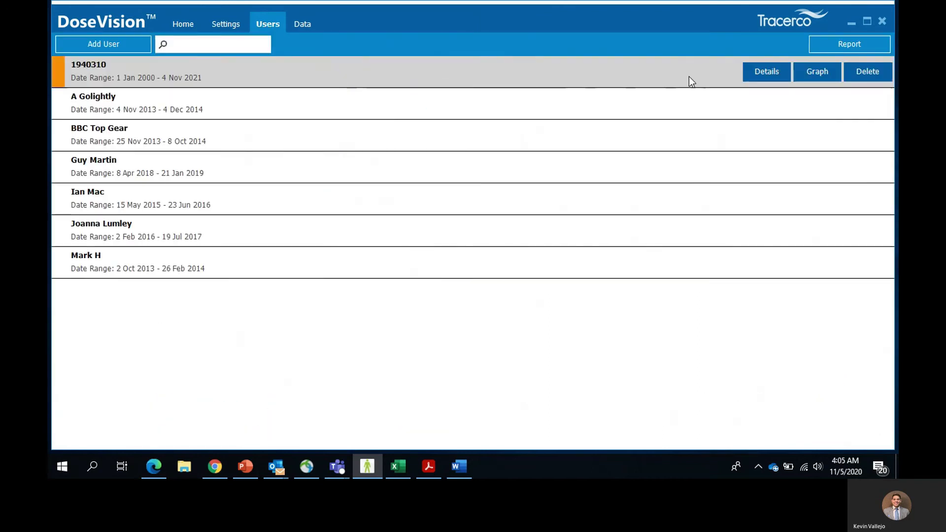
pyautogui.click(825, 75)
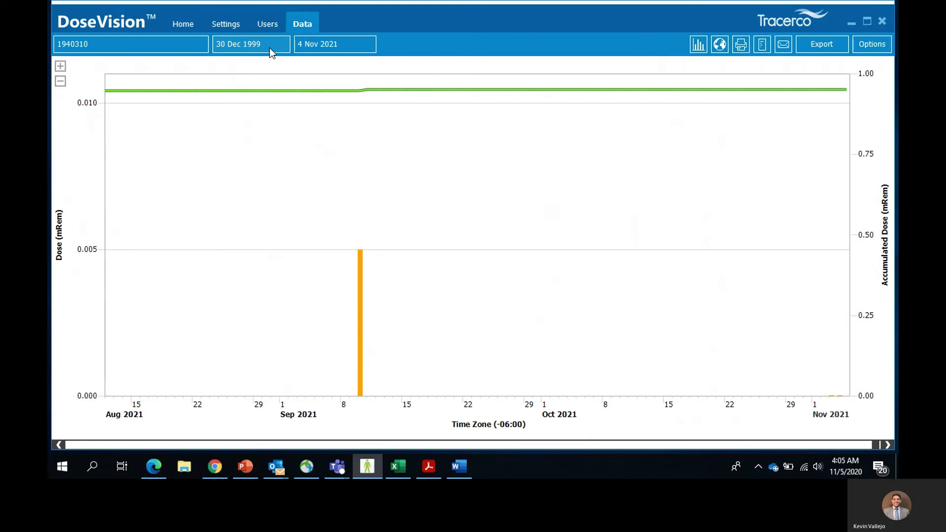
# - Set the dose graph's start date to 7 February 2020
pyautogui.click(270, 49)
pyautogui.click(379, 85)
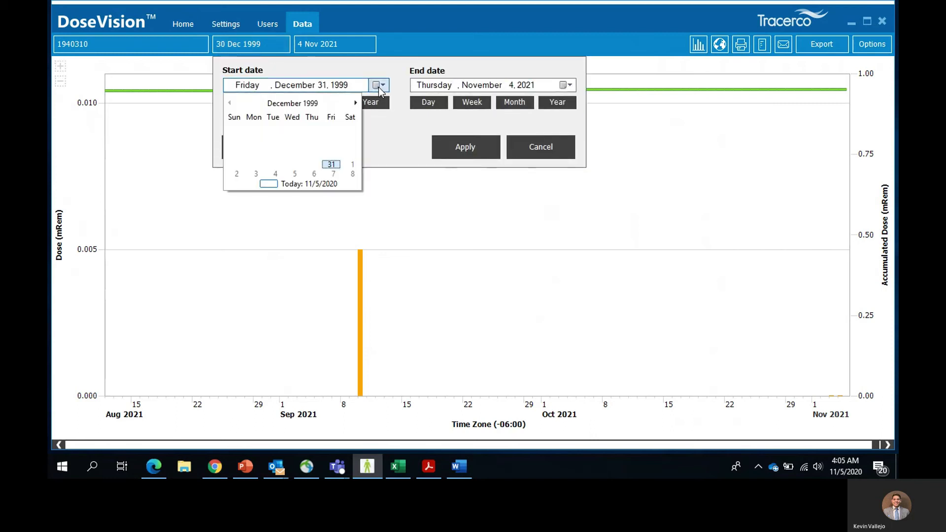
pyautogui.tripleClick(301, 104)
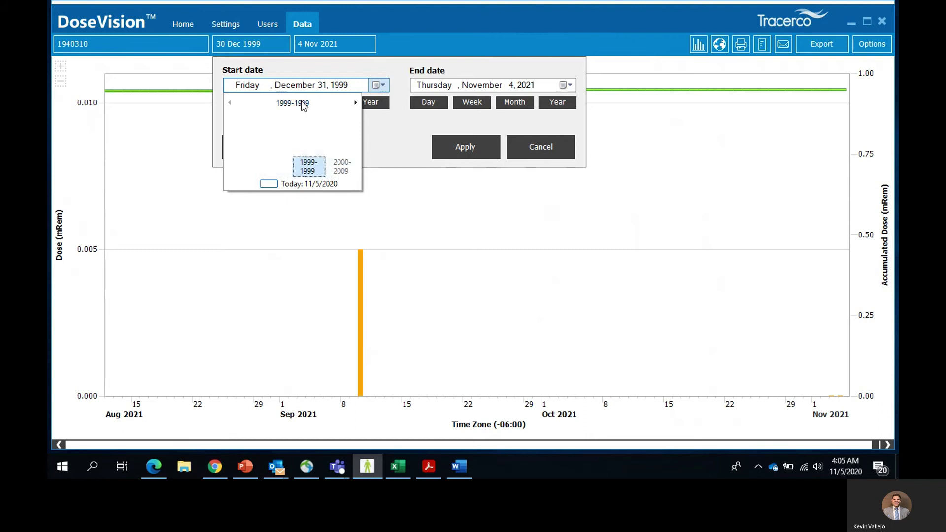
pyautogui.click(355, 103)
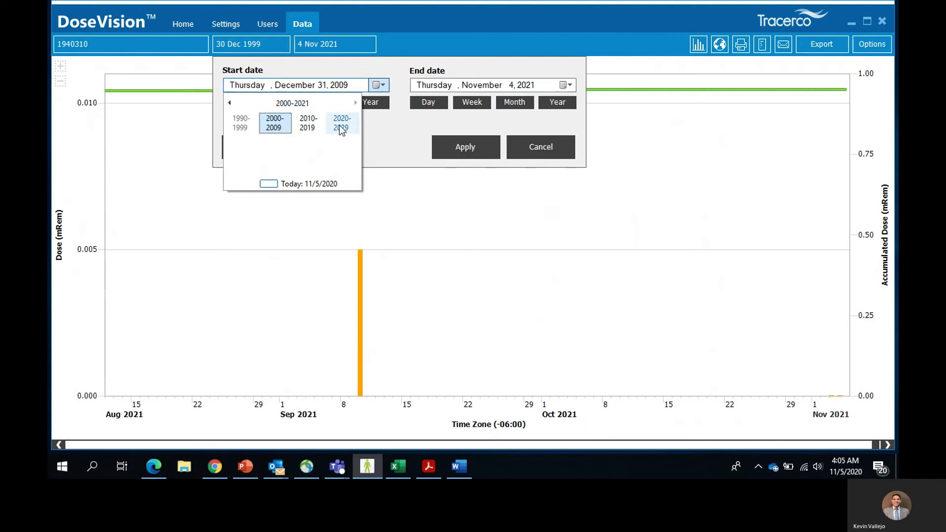
pyautogui.click(341, 129)
pyautogui.click(274, 123)
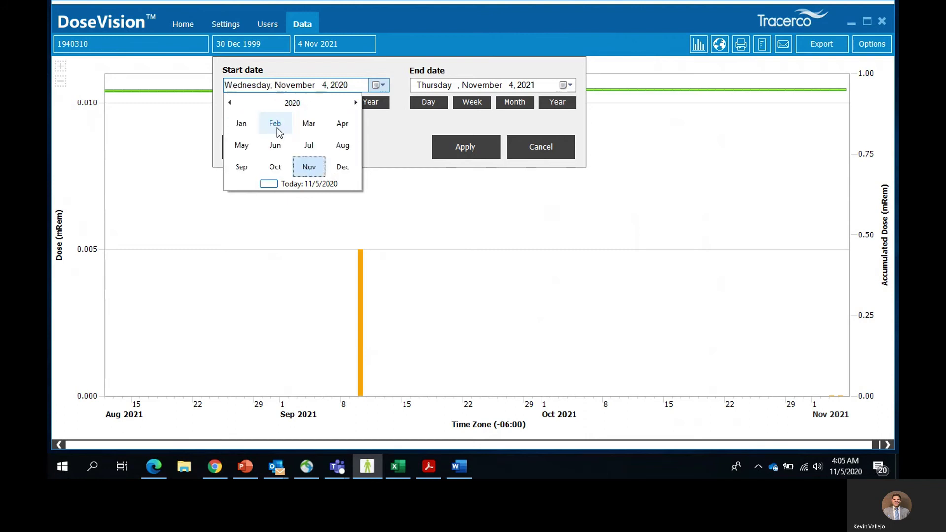
pyautogui.click(277, 128)
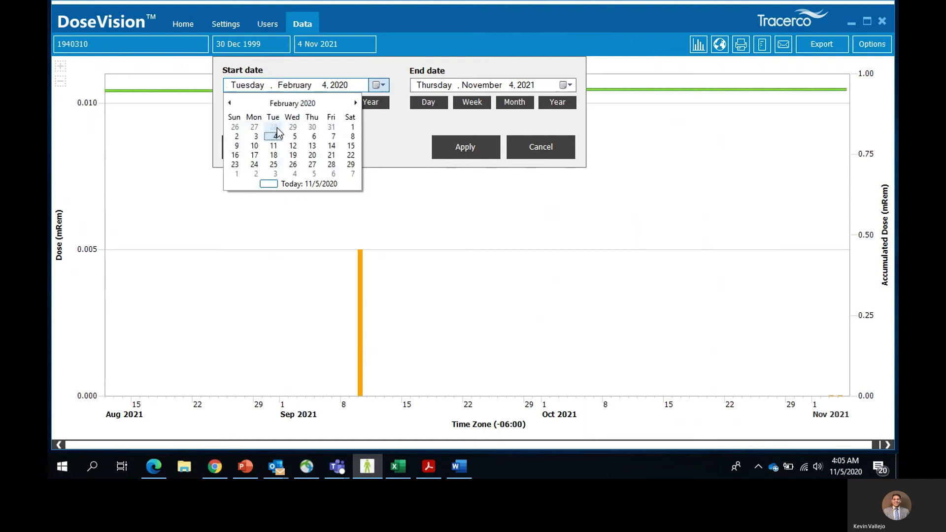
pyautogui.click(237, 146)
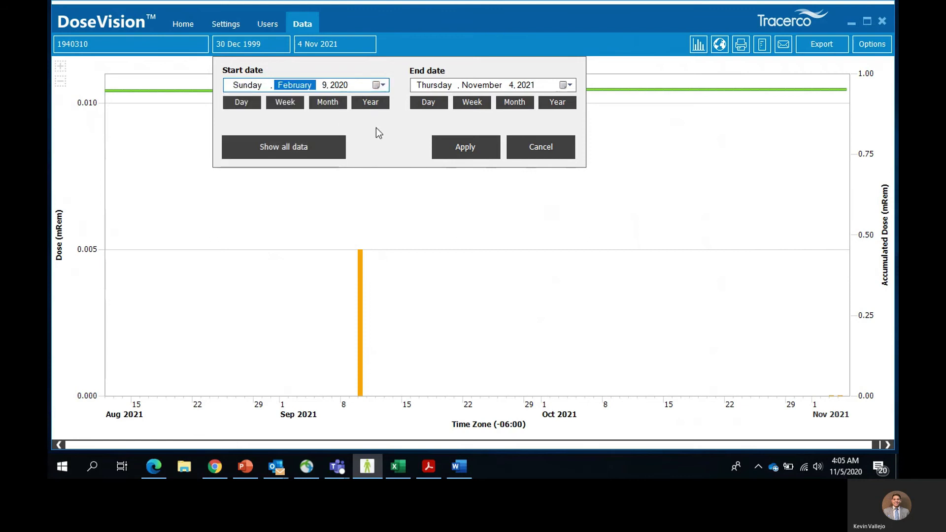
# - Set the end date to 17 February 2020 and apply the range
pyautogui.click(566, 85)
pyautogui.click(483, 104)
pyautogui.click(481, 104)
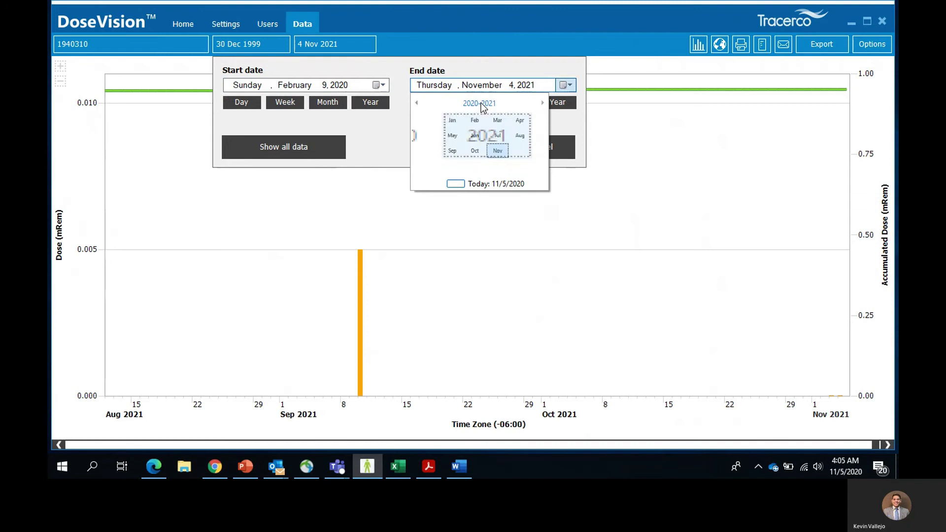
pyautogui.click(459, 129)
pyautogui.click(463, 131)
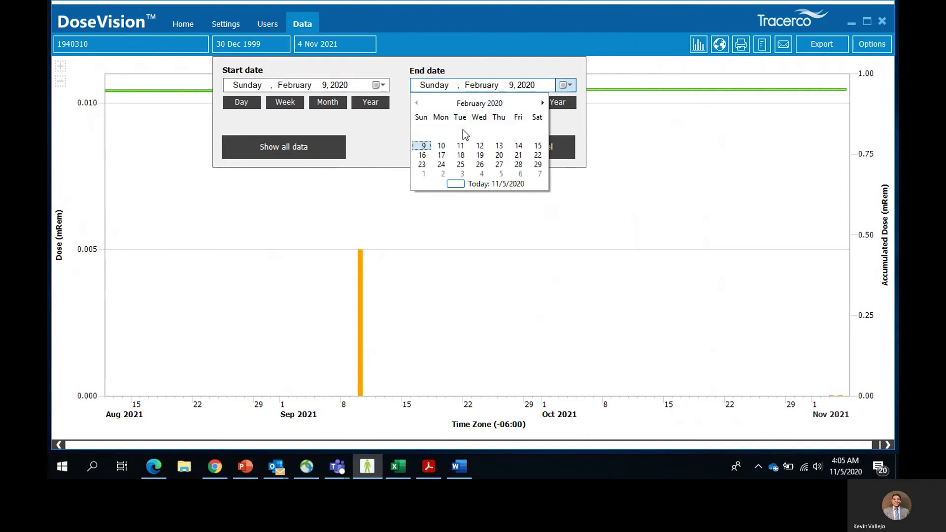
pyautogui.click(442, 156)
pyautogui.click(474, 154)
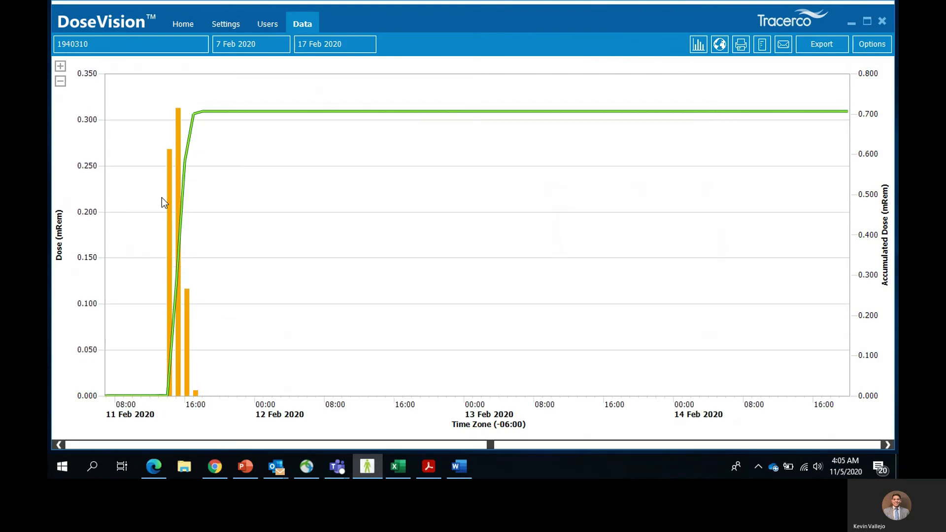
# - Zoom the graph in on 11 Feb 2020 and read the bar values
pyautogui.click(170, 200)
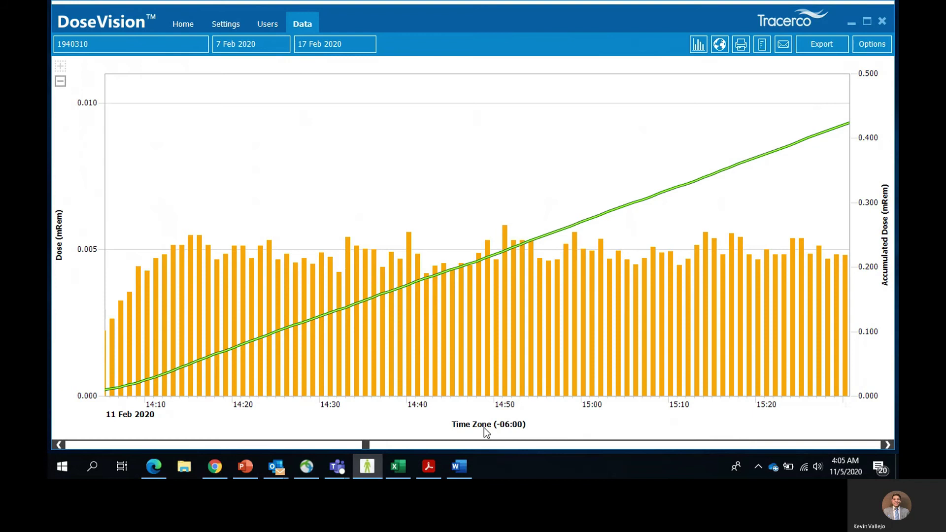
pyautogui.moveTo(201, 329)
pyautogui.moveTo(398, 352)
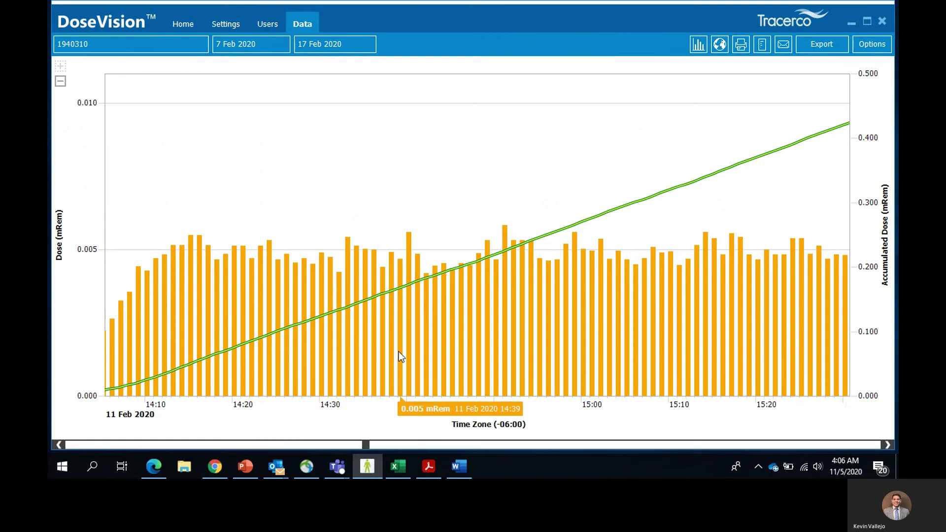
pyautogui.moveTo(651, 201)
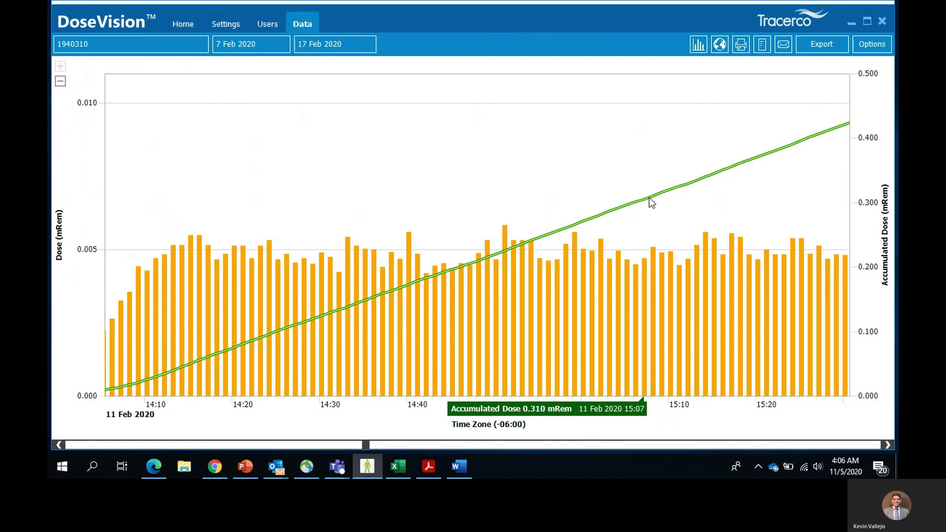
pyautogui.moveTo(574, 263)
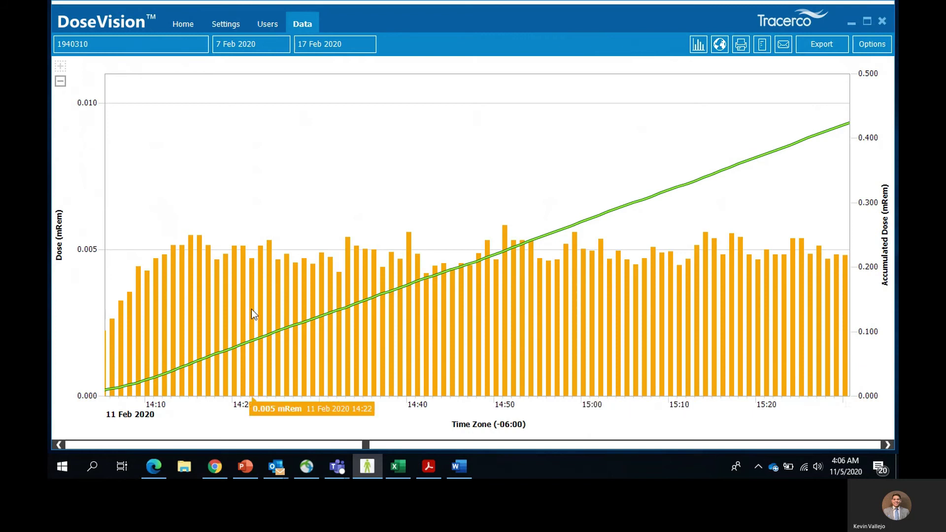
# - Pan through the afternoon to where dose peaks at 0.006 mRem near 15:50 and tapers
pyautogui.moveTo(124, 284); pyautogui.dragTo(286, 278)
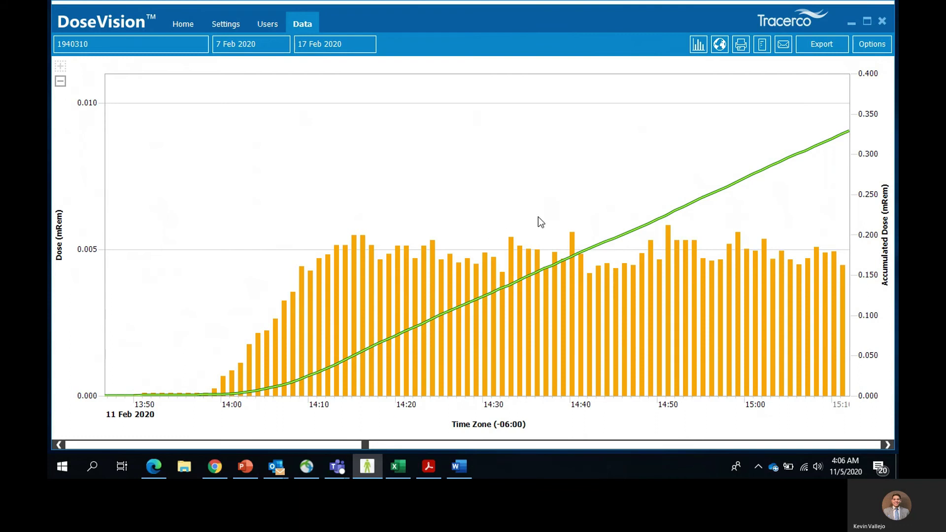
pyautogui.moveTo(538, 216); pyautogui.dragTo(317, 231)
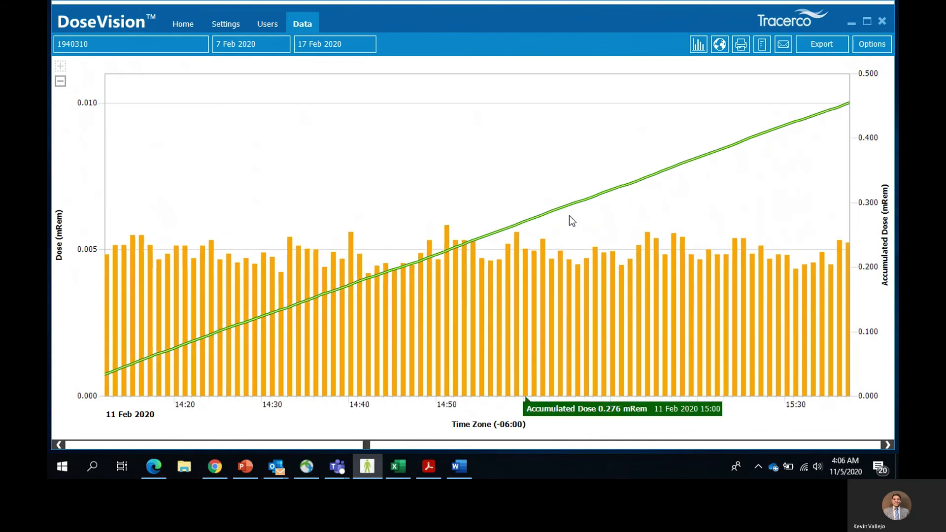
pyautogui.moveTo(678, 218); pyautogui.dragTo(486, 245)
pyautogui.moveTo(758, 192); pyautogui.dragTo(378, 241)
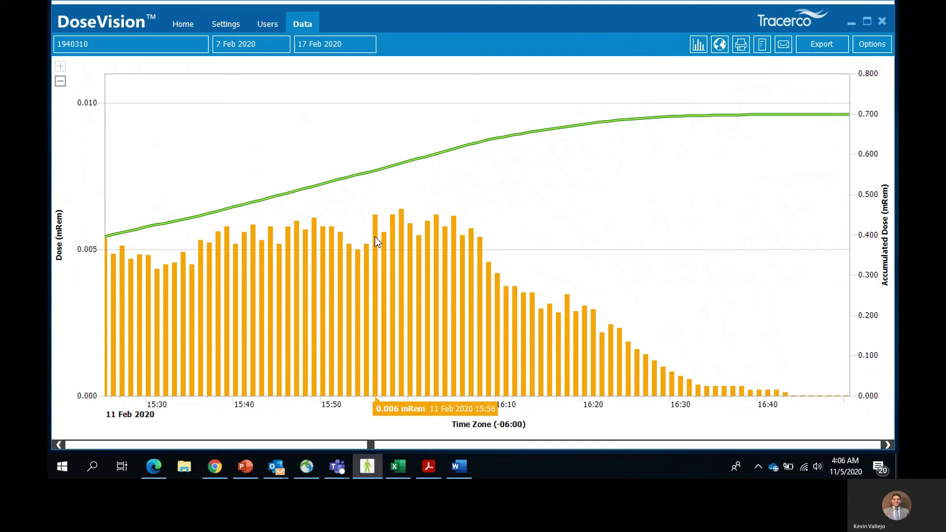
# - Open another user's dose graph and zoom out to its full 2018–2019 range
pyautogui.click(265, 23)
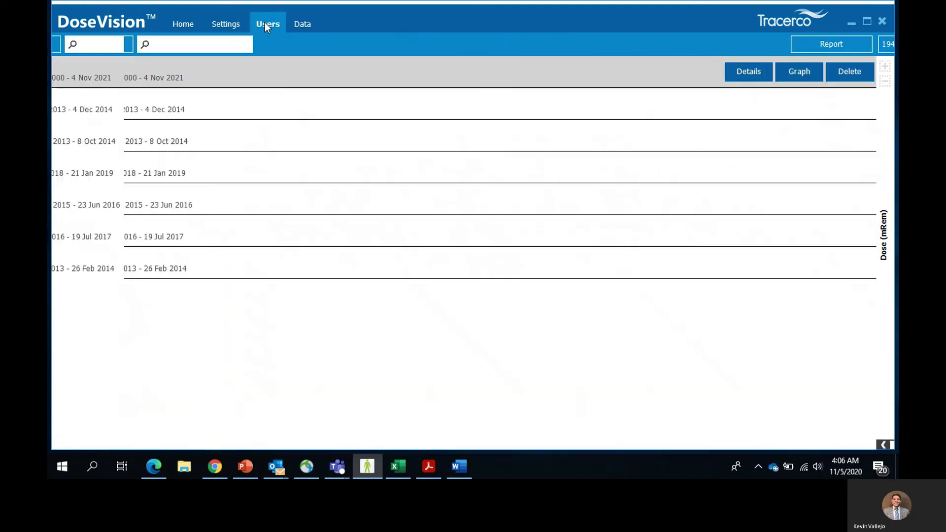
pyautogui.click(270, 172)
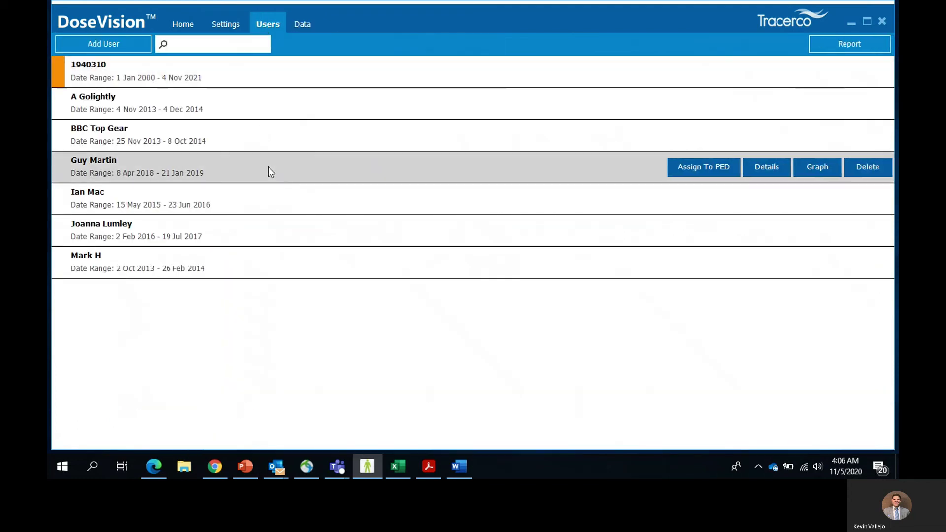
pyautogui.click(816, 169)
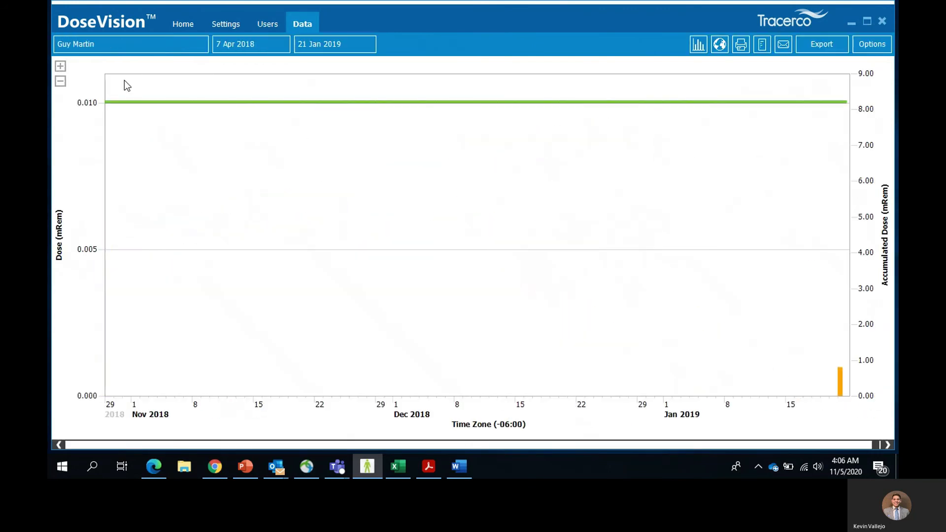
pyautogui.click(60, 81)
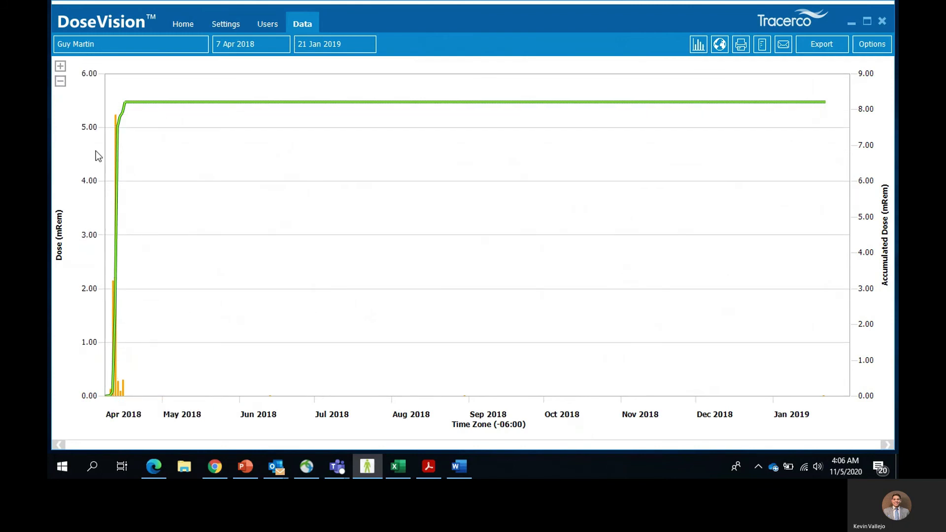
pyautogui.click(62, 85)
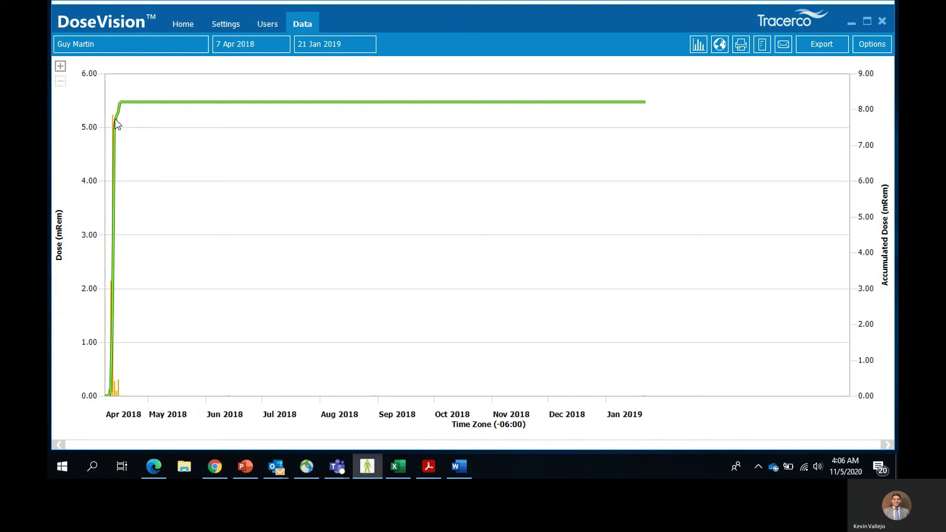
# - Zoom into the early hours of 13 Apr 2018 and centre the 03:50 spike
pyautogui.scroll(2, 114, 121)
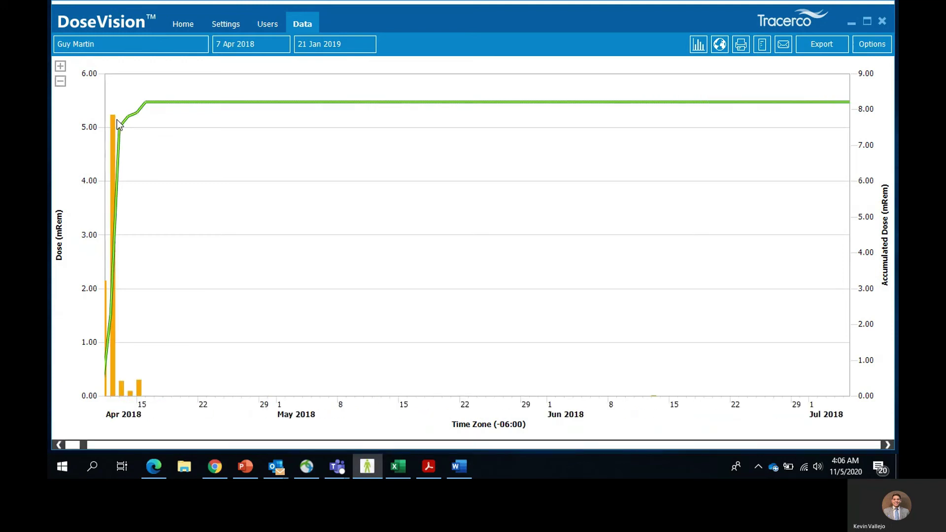
pyautogui.scroll(2, 116, 120)
pyautogui.moveTo(288, 304)
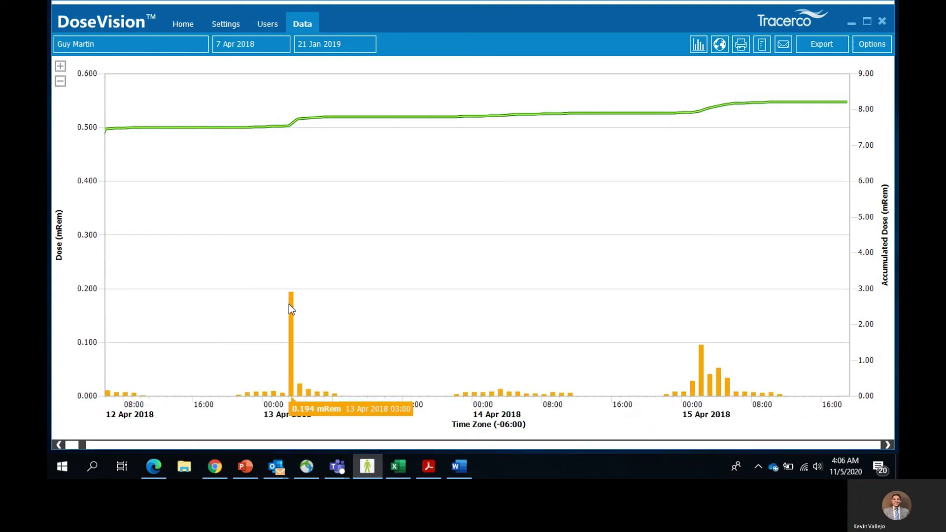
pyautogui.scroll(2, 289, 304)
pyautogui.moveTo(436, 313); pyautogui.dragTo(260, 312)
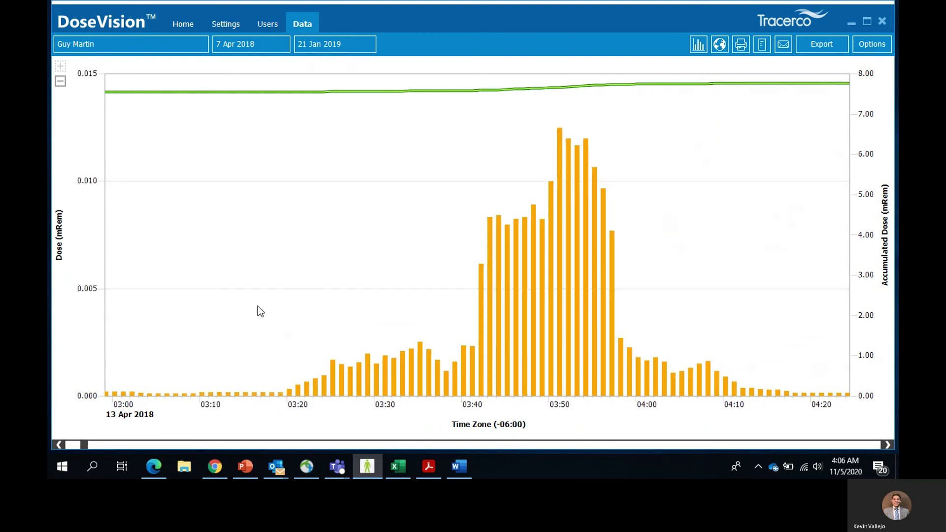
pyautogui.moveTo(714, 300); pyautogui.dragTo(391, 285)
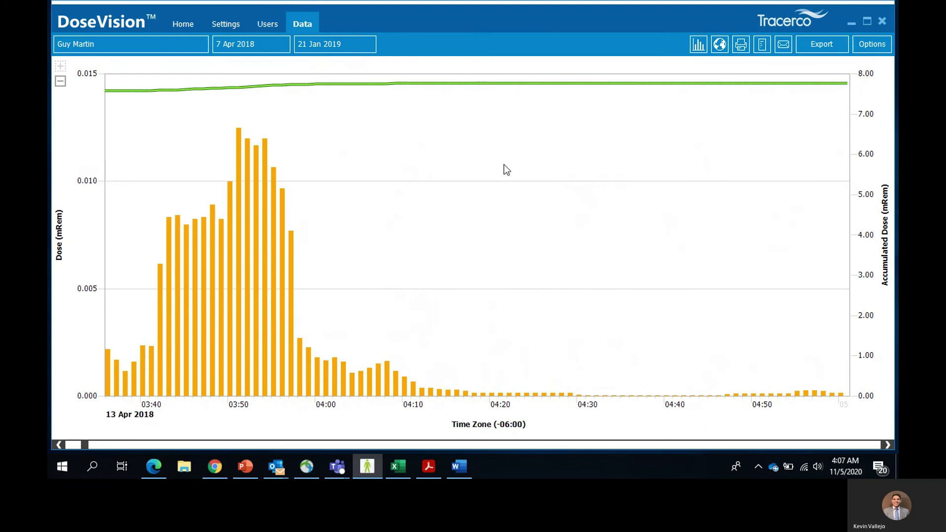
# - Switch to the map view and recentre the trail of dose-reading markers
pyautogui.click(720, 44)
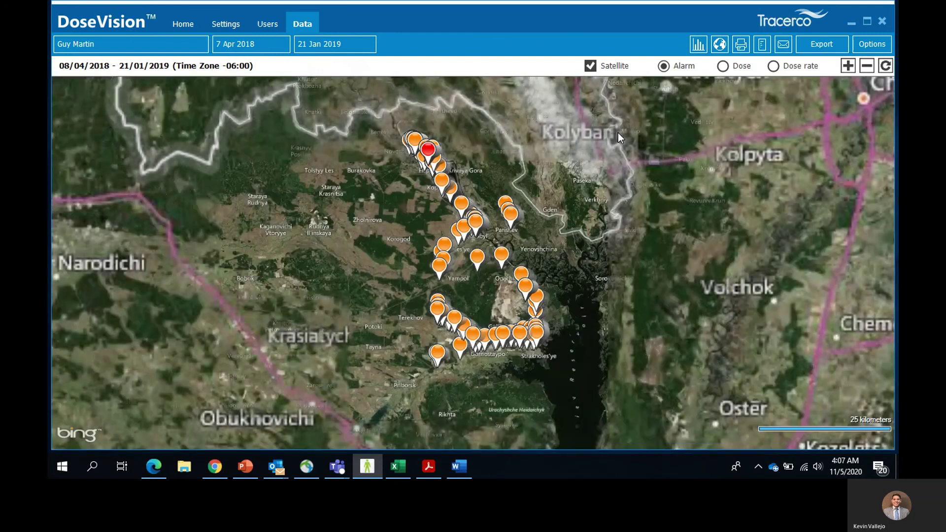
pyautogui.moveTo(452, 163)
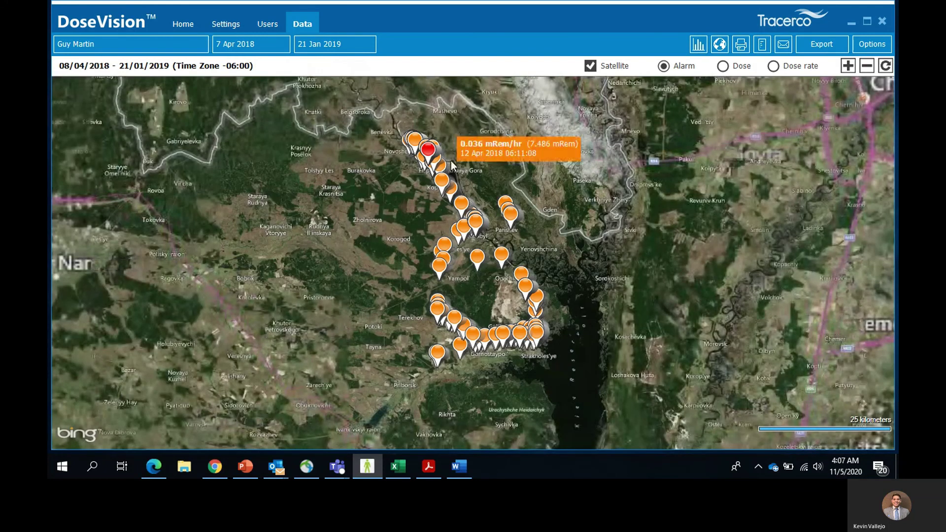
pyautogui.moveTo(460, 155); pyautogui.dragTo(484, 191)
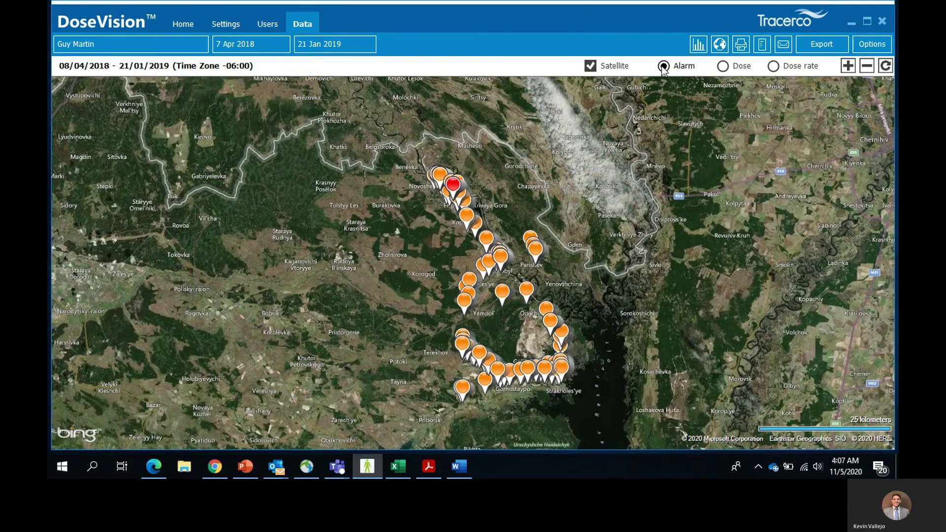
# - Colour the map markers by dose rate and turn off satellite imagery
pyautogui.click(723, 66)
pyautogui.click(778, 67)
pyautogui.click(593, 67)
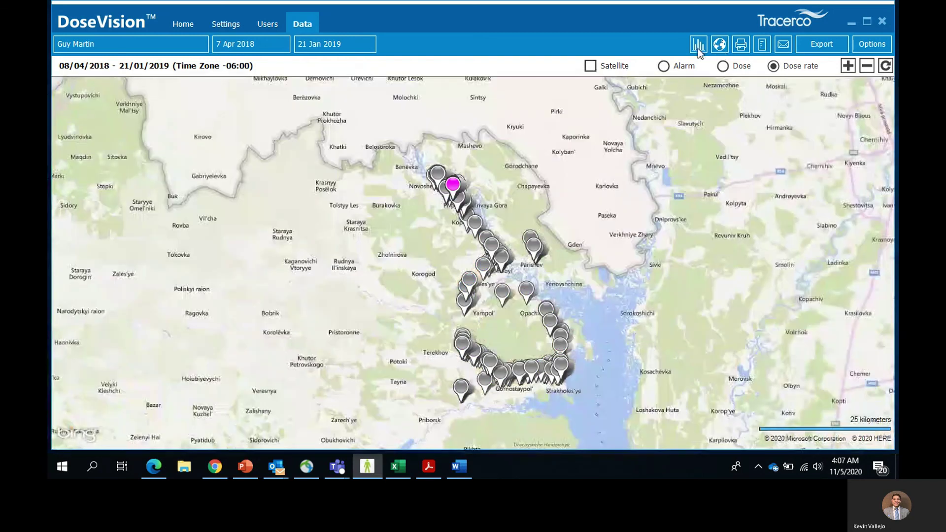
# - Return to the dose bar chart and zoom out to the full 11–14 Apr 2018 range
pyautogui.click(698, 49)
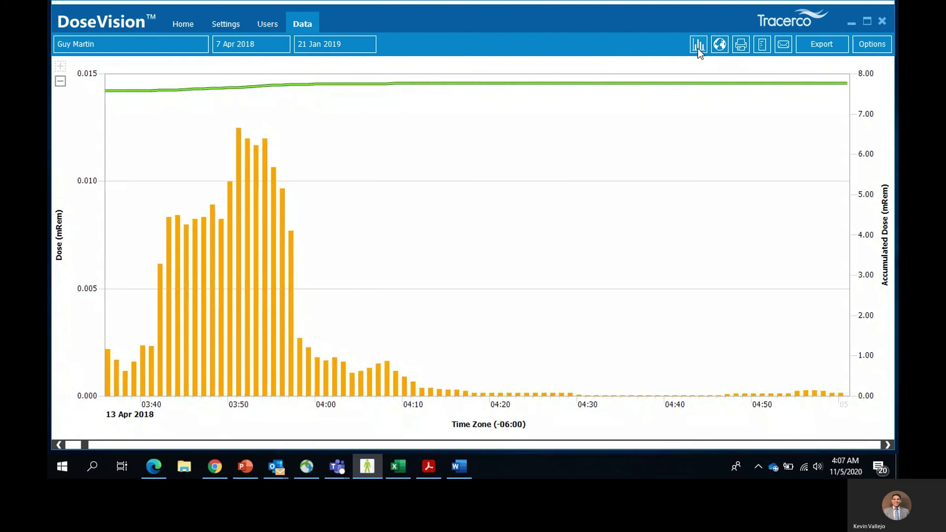
pyautogui.moveTo(182, 250); pyautogui.dragTo(656, 229)
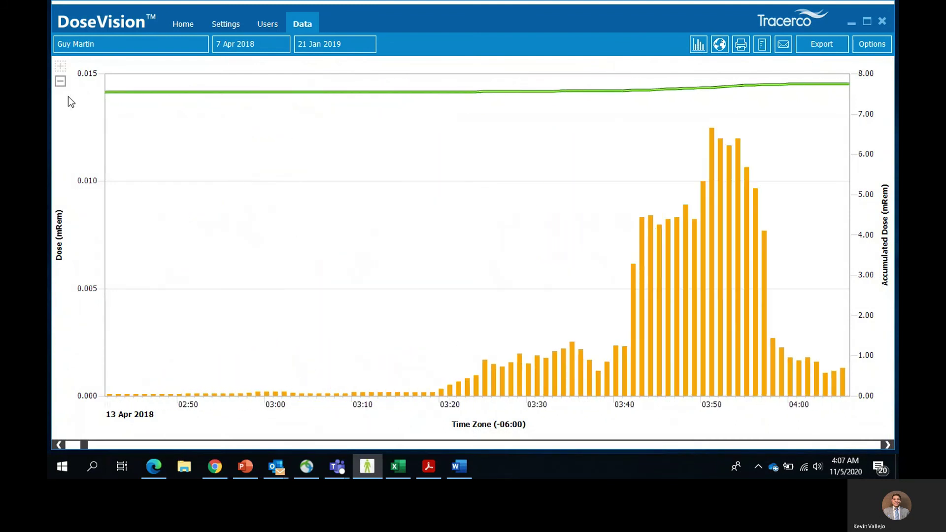
pyautogui.click(60, 81)
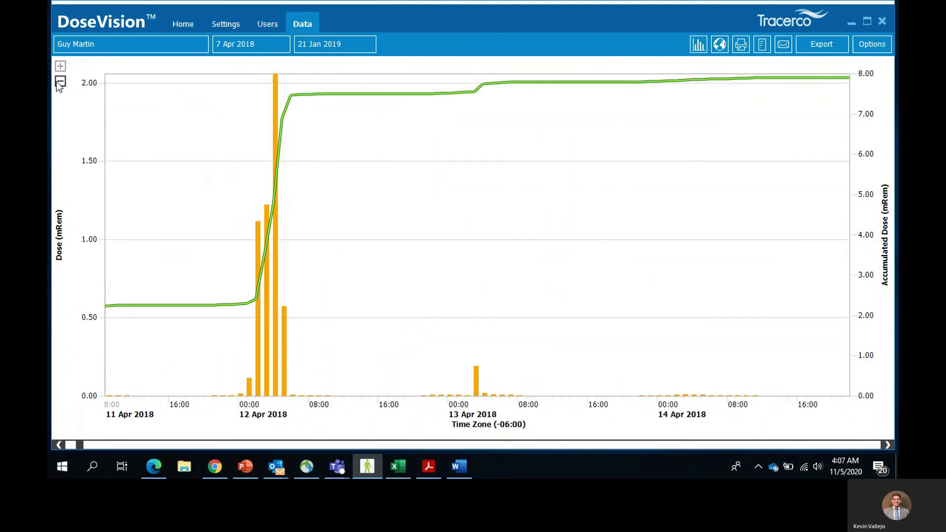
# - Print the dose graph to PDF and check the resulting PDF
pyautogui.click(748, 42)
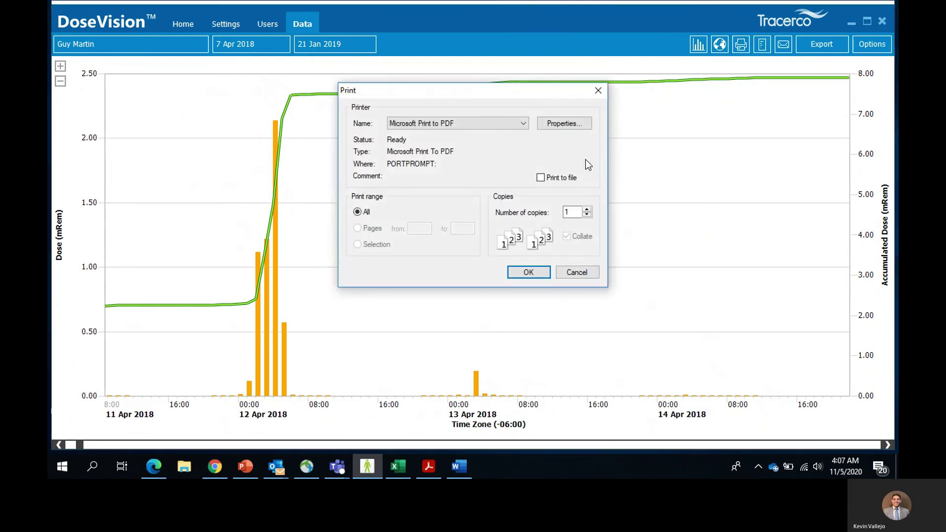
pyautogui.click(597, 90)
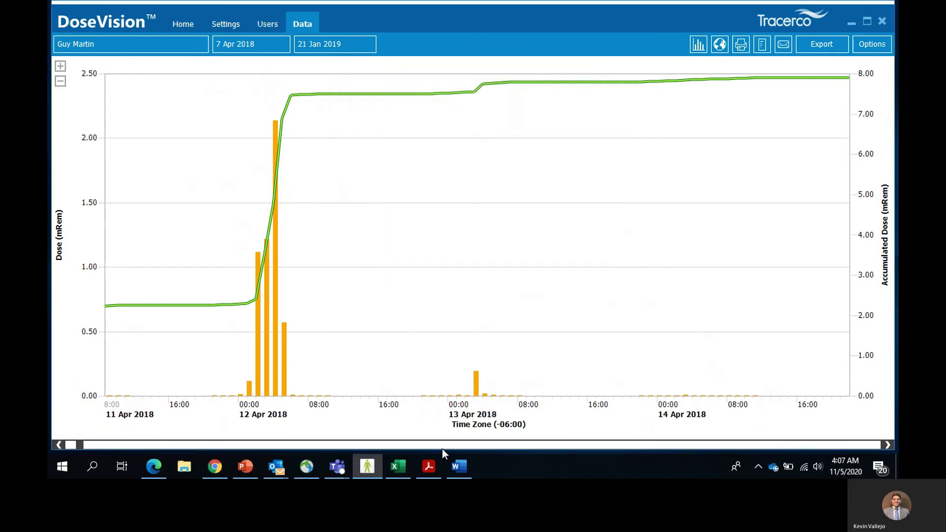
pyautogui.click(432, 466)
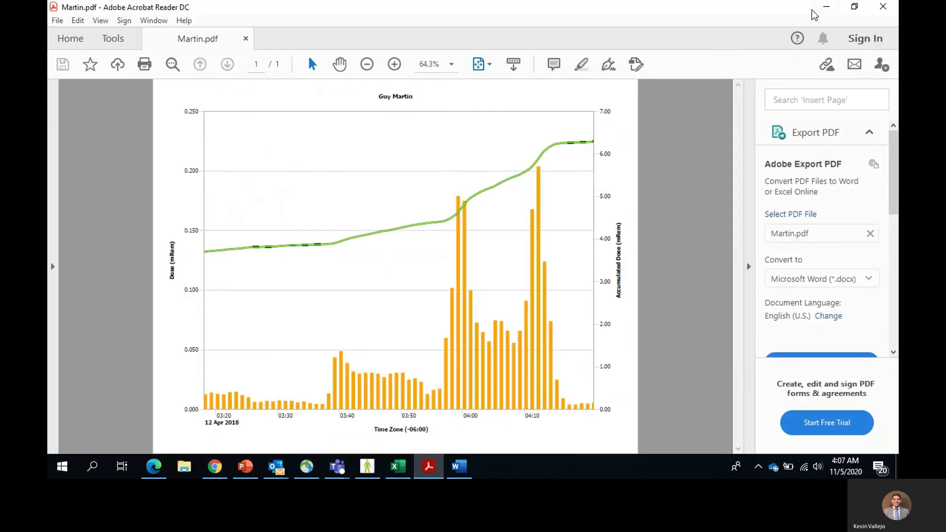
pyautogui.click(826, 8)
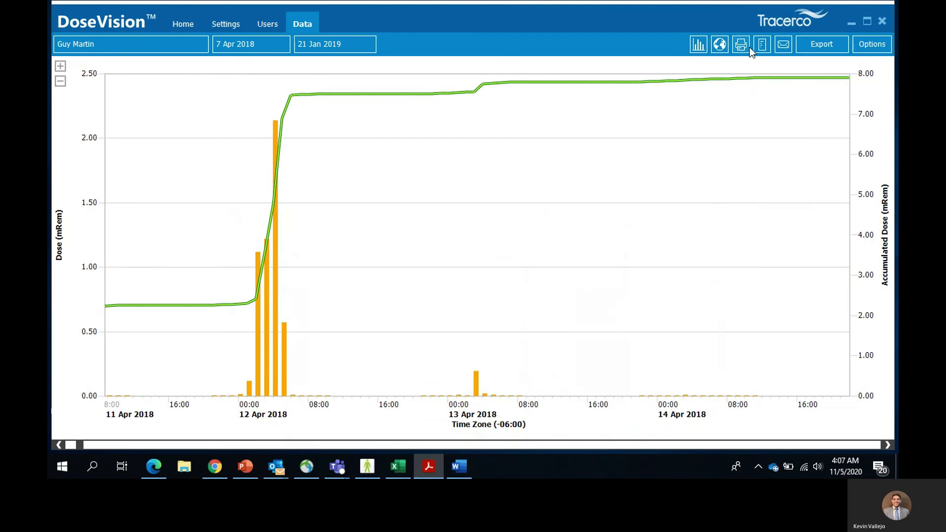
# - Generate and view the RTF radiation exposure report for 8 Apr 2018–21 Jan 2019
pyautogui.click(760, 47)
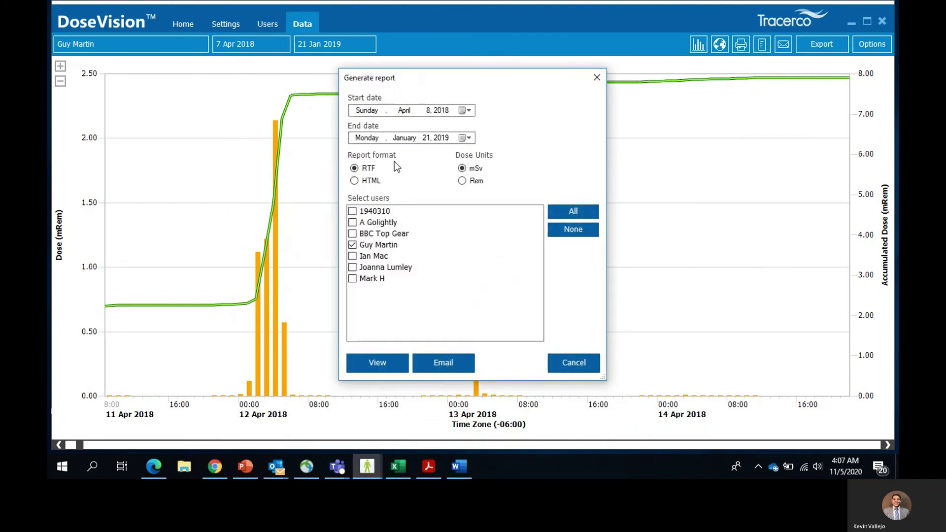
pyautogui.click(380, 362)
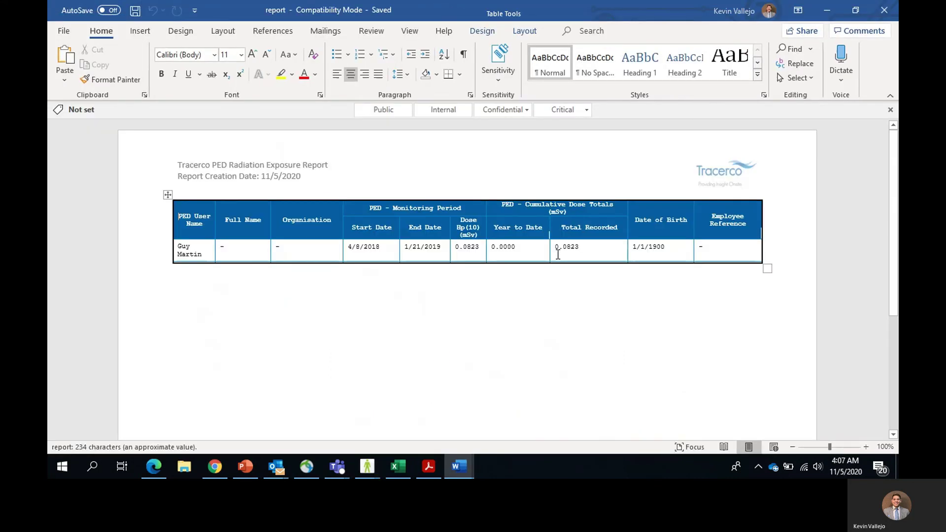
pyautogui.click(826, 11)
# - Put away Word and the report options, bringing up the CSV data export options
pyautogui.click(826, 11)
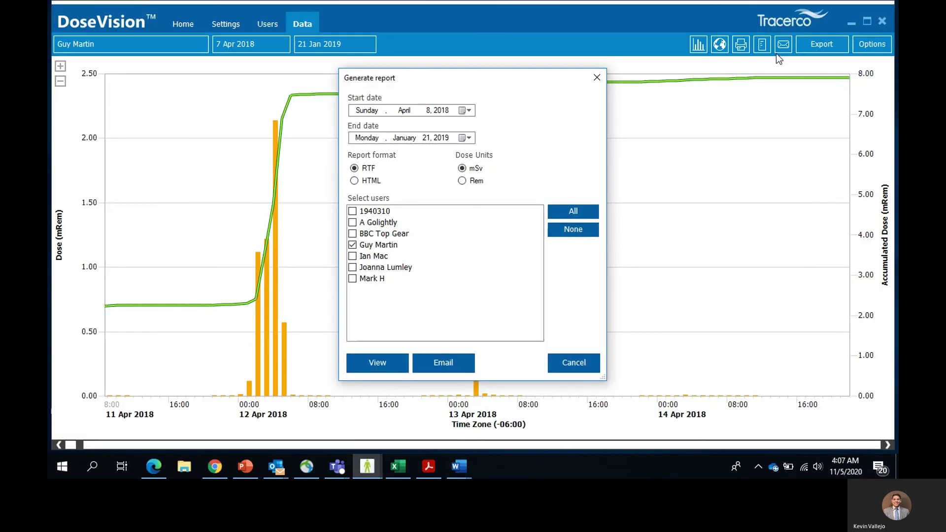
pyautogui.click(597, 78)
pyautogui.click(820, 42)
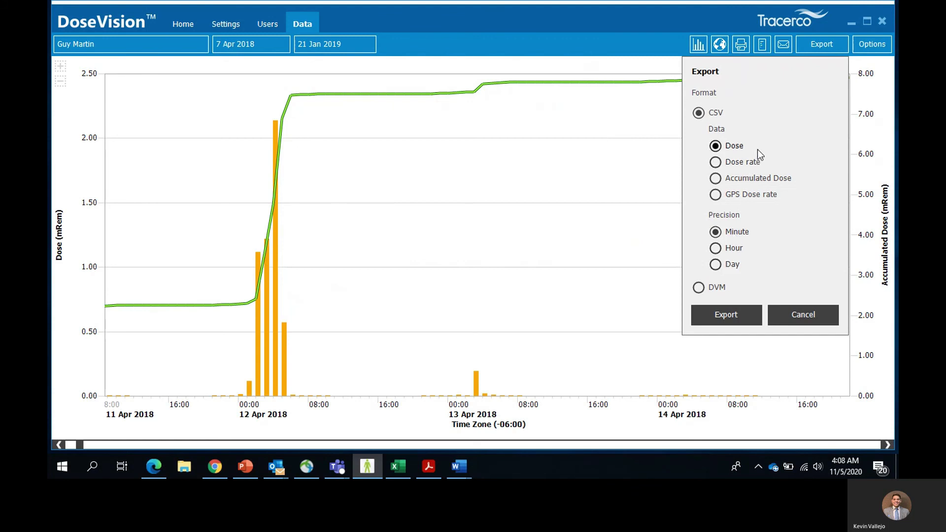
# - Export dose rate instead of dose to a CSV, review it in Excel, and cancel saving
pyautogui.click(748, 163)
pyautogui.click(707, 315)
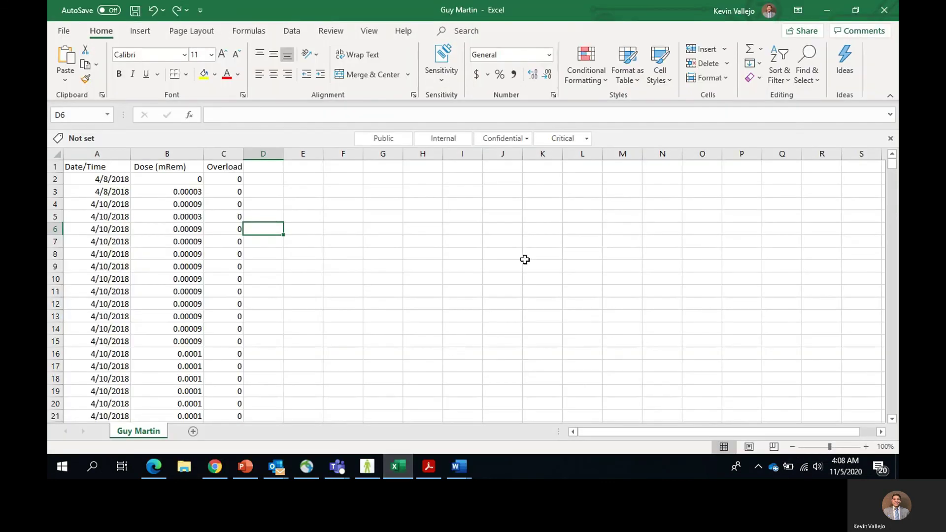
pyautogui.click(819, 12)
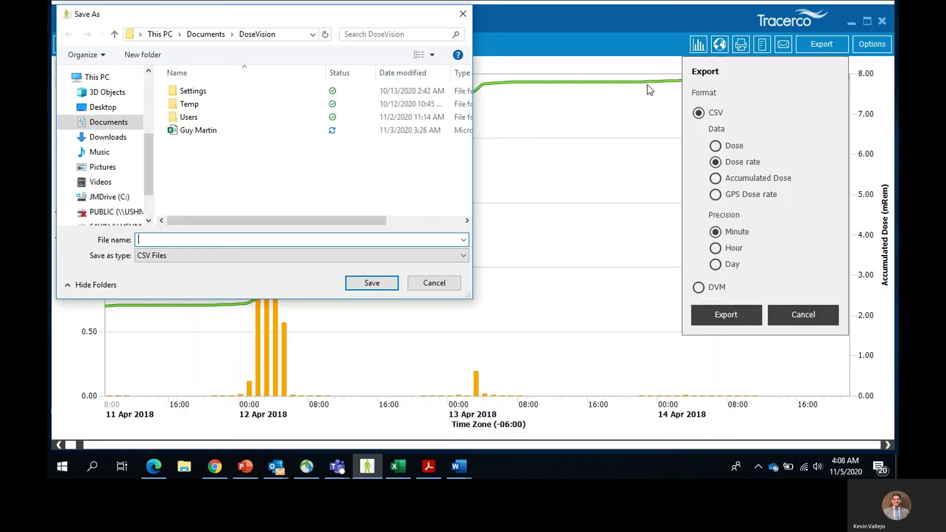
pyautogui.click(463, 14)
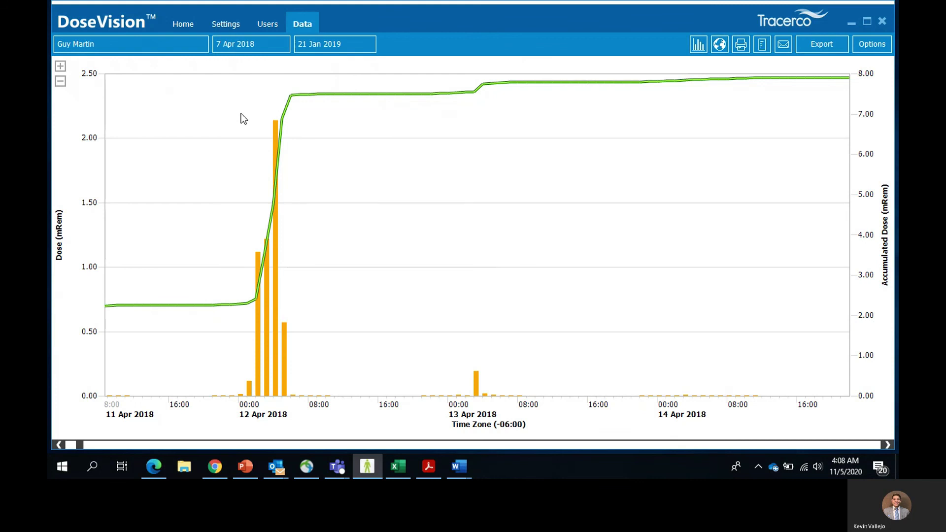
# - From the Users list, graph another user's dose data for 14 May 2015–23 Jun 2016
pyautogui.click(259, 24)
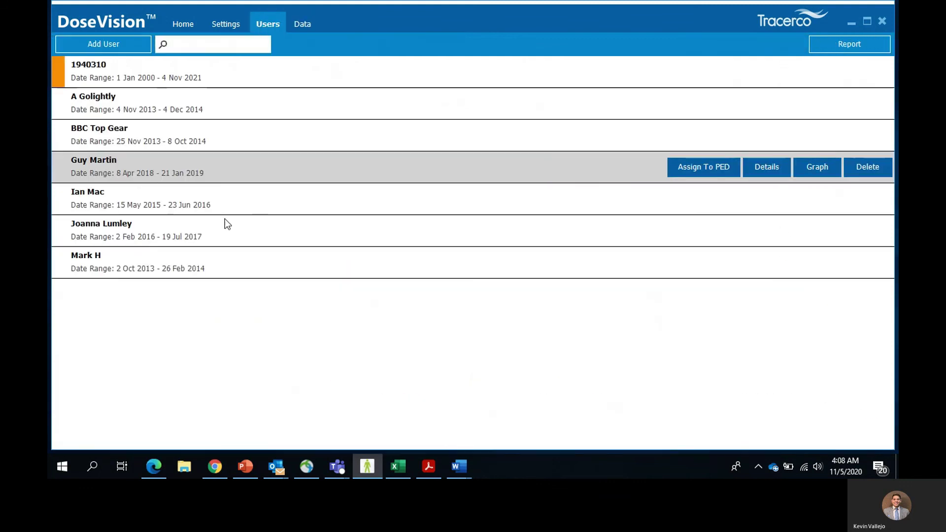
pyautogui.click(818, 199)
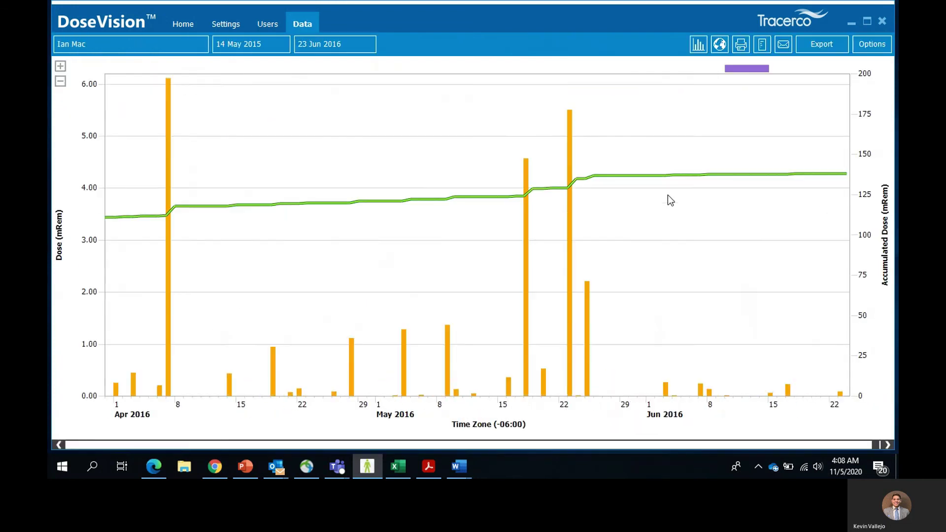
pyautogui.moveTo(753, 73)
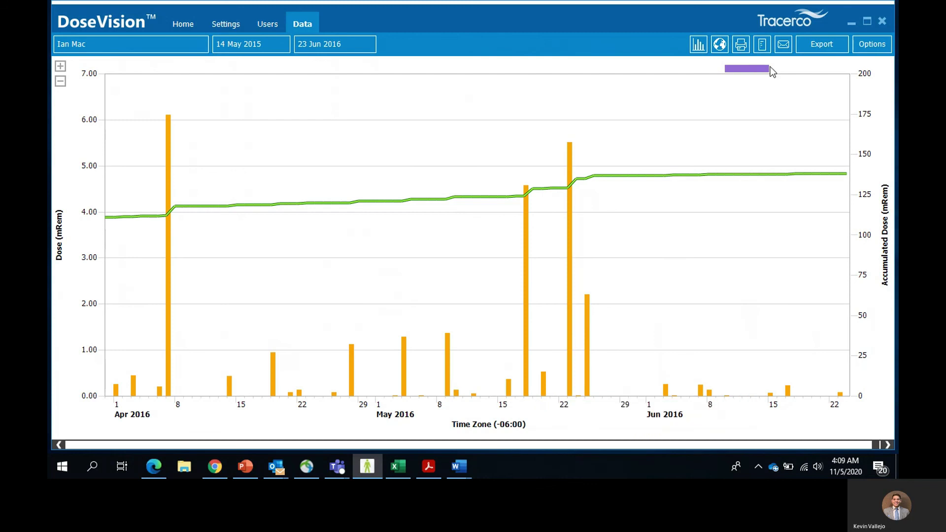
# - In the graph options, toggle Tasks and Accumulated Dose off and back on
pyautogui.click(870, 46)
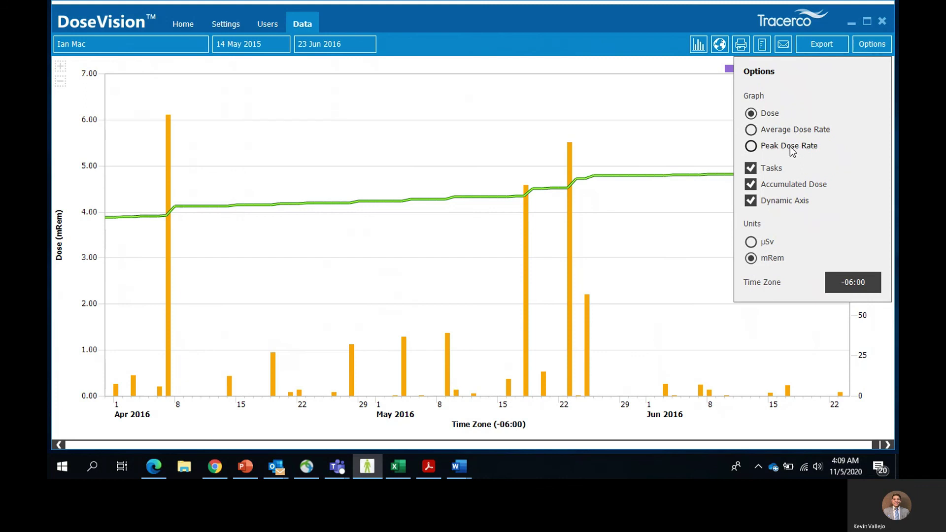
pyautogui.click(775, 172)
pyautogui.click(775, 172)
pyautogui.click(774, 188)
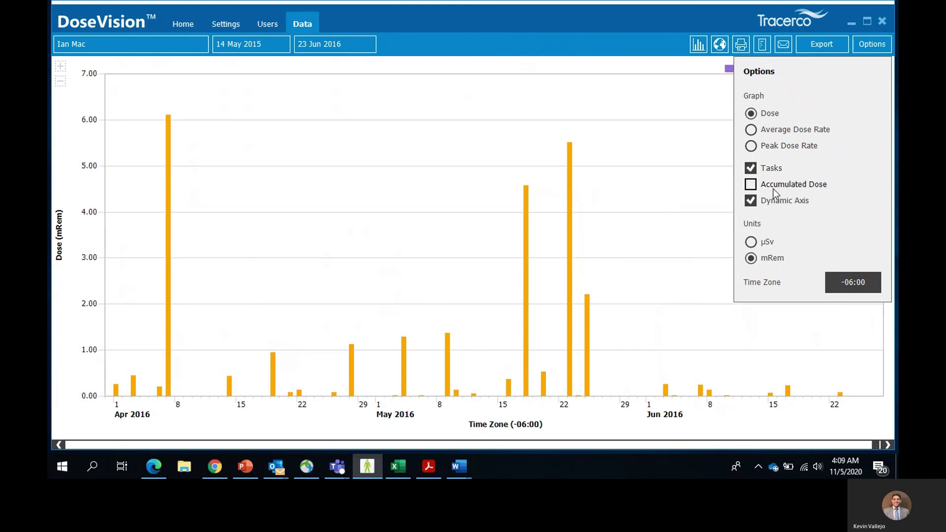
pyautogui.click(773, 188)
# - Toggle Dynamic Axis off and on, and switch units to µSv then back to mRem
pyautogui.click(775, 204)
pyautogui.click(774, 205)
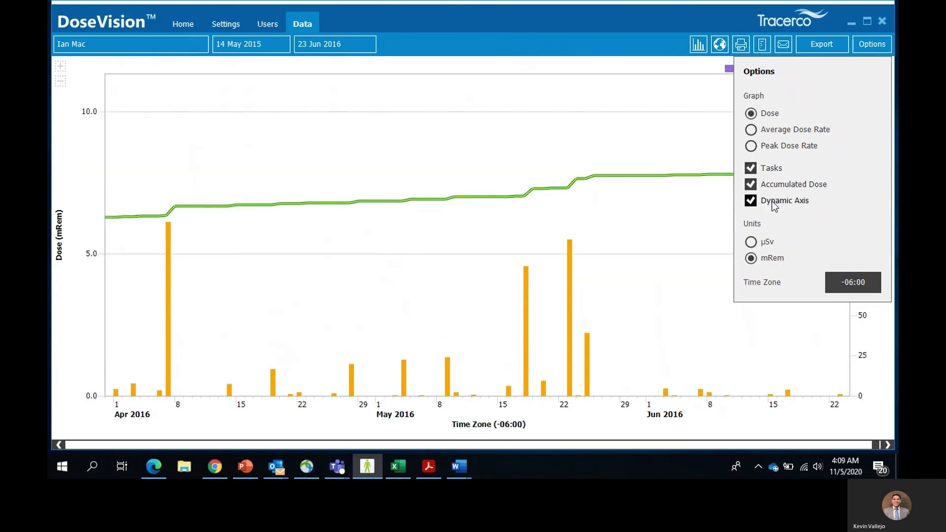
pyautogui.click(767, 243)
pyautogui.click(768, 260)
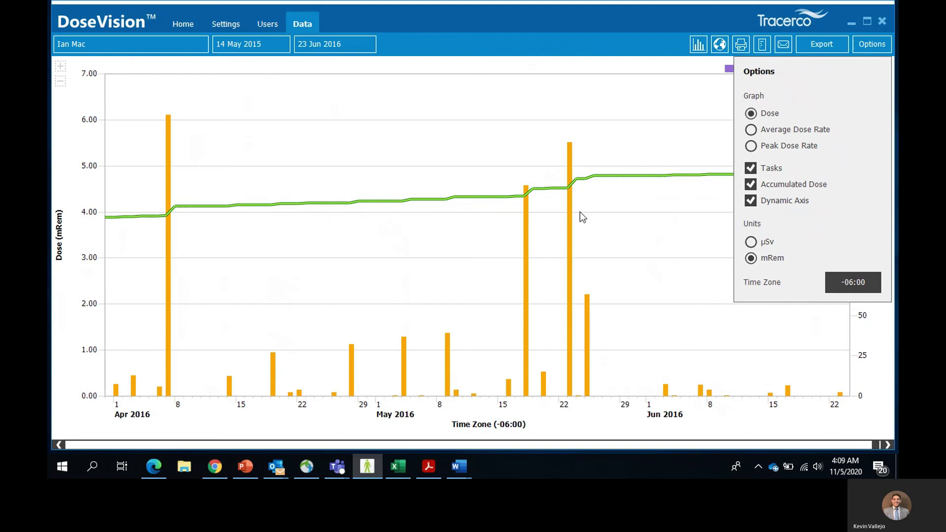
# - Go to the Home page showing the PED-IS device, its assigned user and serial number
pyautogui.click(176, 28)
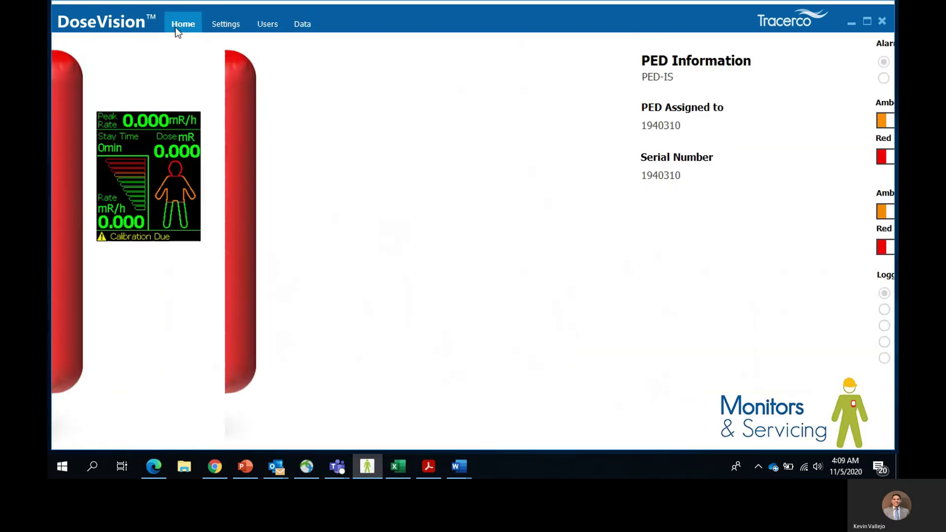